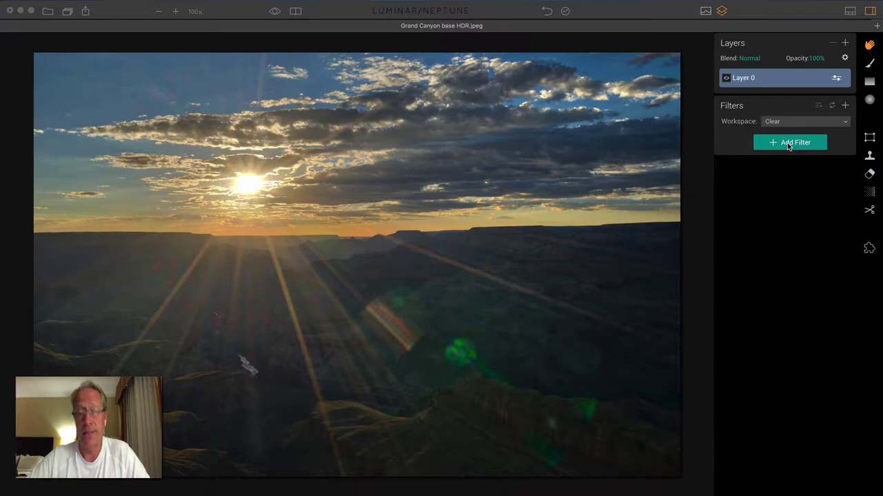
Step: Add Clarity, Tone and Split Color Warmth filters to Layer 0
{"action": "left_click", "coordinate": [788, 142]}
{"action": "left_click", "coordinate": [788, 142]}
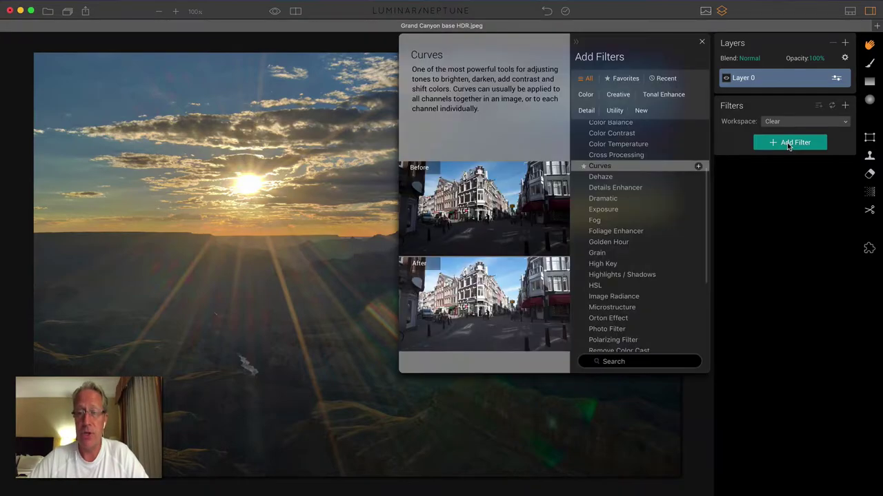
{"action": "scroll", "coordinate": [668, 186], "scroll_direction": "down", "scroll_amount": 2}
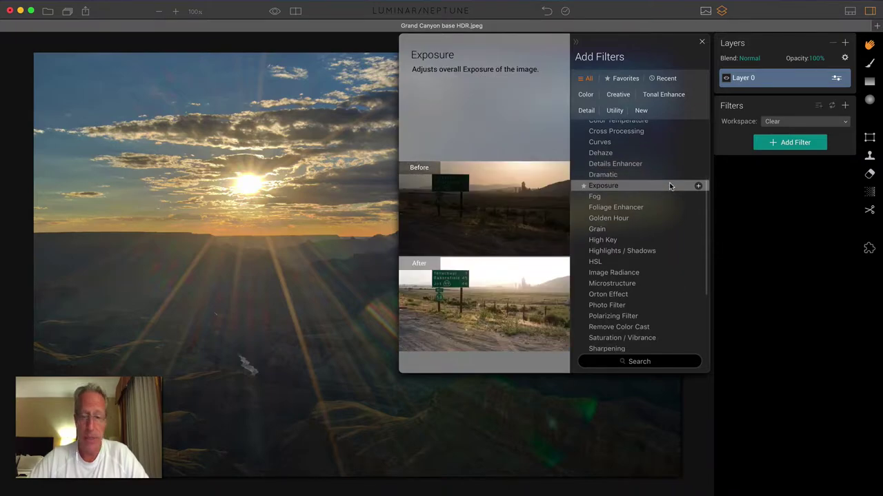
{"action": "scroll", "coordinate": [668, 187], "scroll_direction": "up", "scroll_amount": 5}
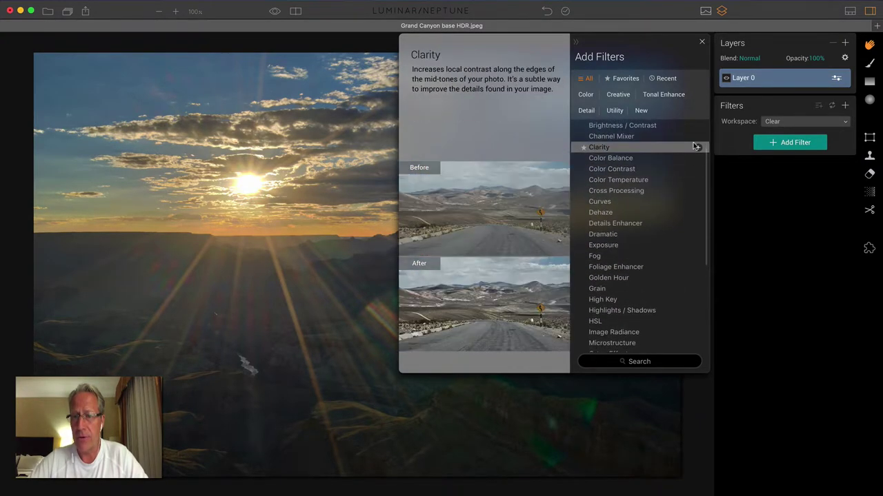
{"action": "left_click", "coordinate": [698, 147]}
{"action": "scroll", "coordinate": [670, 199], "scroll_direction": "down", "scroll_amount": 1}
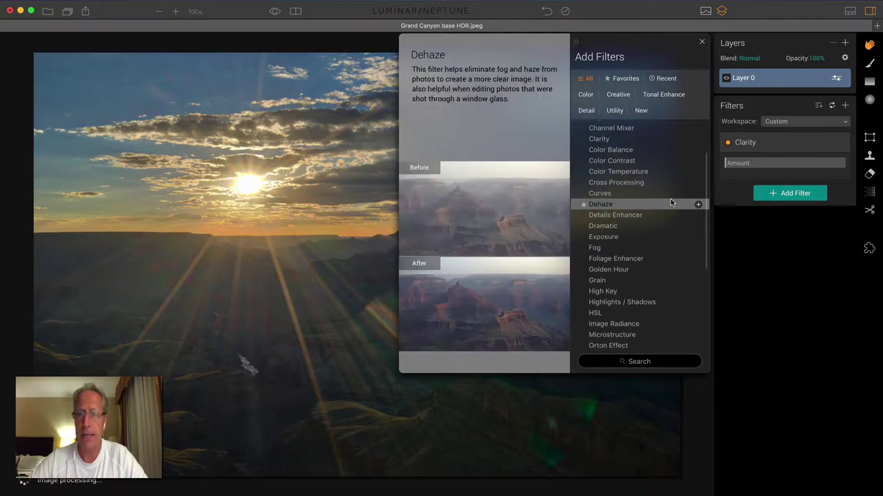
{"action": "scroll", "coordinate": [670, 202], "scroll_direction": "down", "scroll_amount": 15}
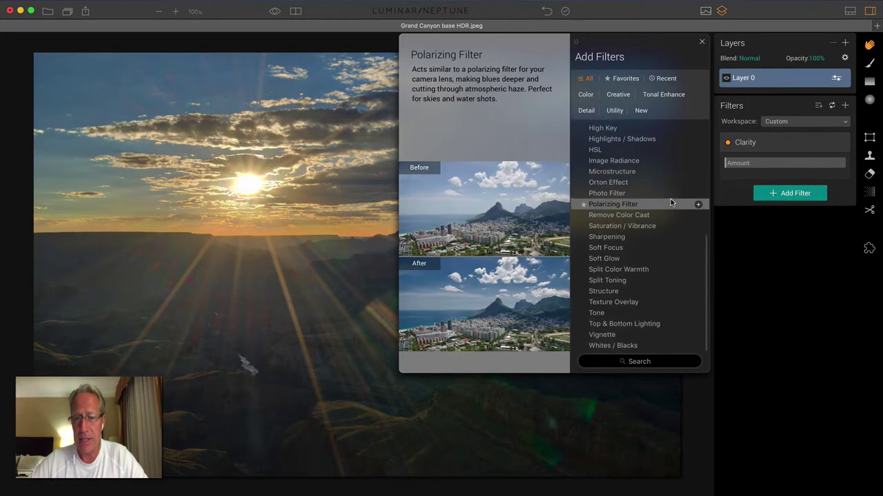
{"action": "left_click", "coordinate": [698, 315]}
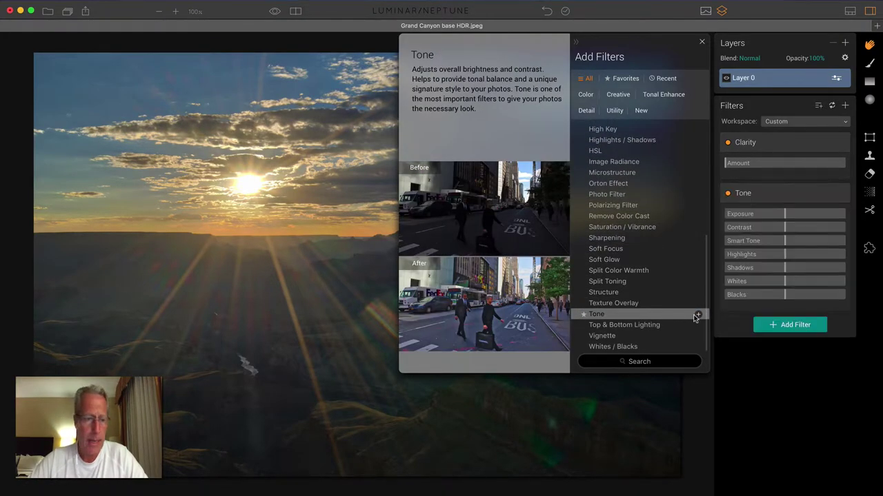
{"action": "scroll", "coordinate": [678, 276], "scroll_direction": "up", "scroll_amount": 2}
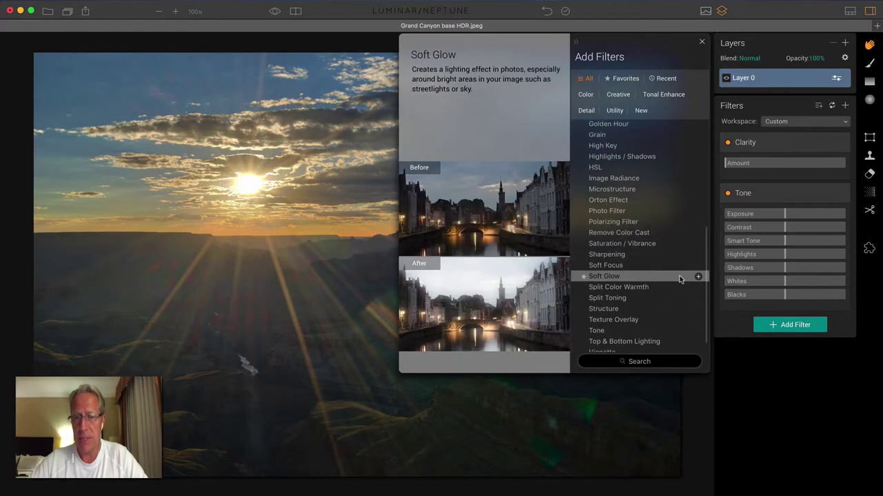
{"action": "left_click", "coordinate": [697, 288]}
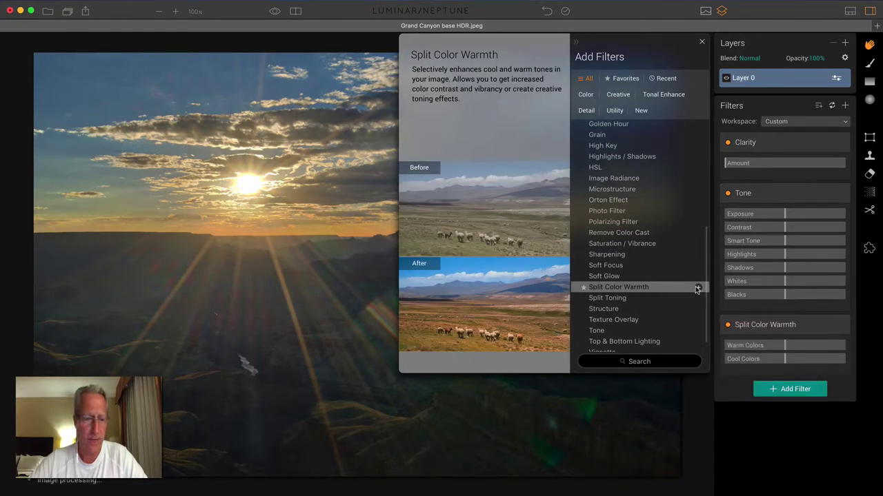
Step: Add Saturation / Vibrance, Golden Hour, Color Temperature and Top & Bottom Lighting filters to Layer 0
{"action": "left_click", "coordinate": [697, 244]}
{"action": "scroll", "coordinate": [670, 178], "scroll_direction": "up", "scroll_amount": 1}
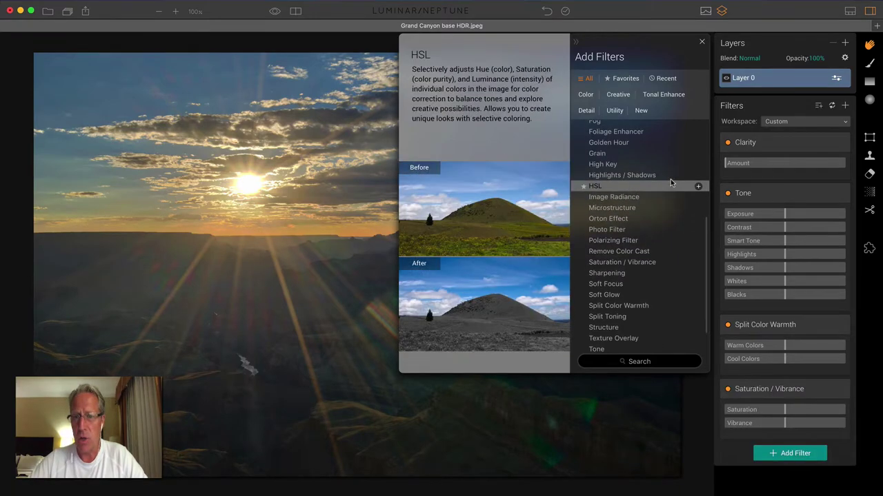
{"action": "left_click", "coordinate": [696, 143]}
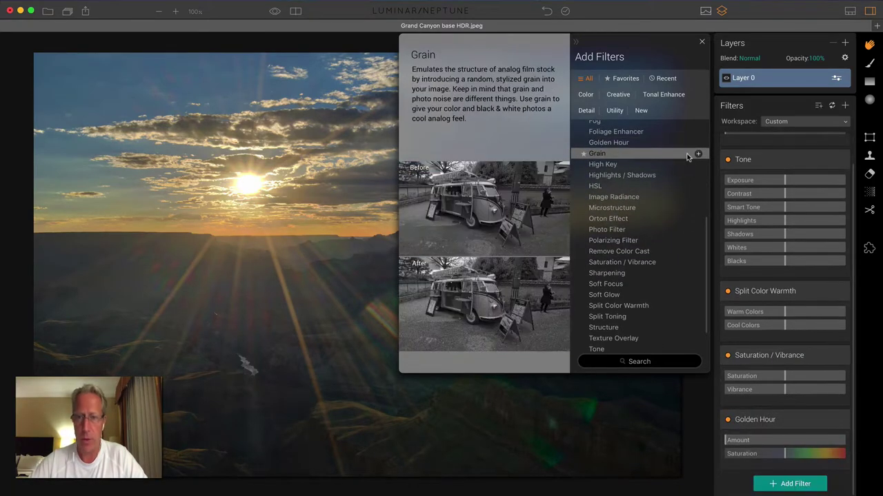
{"action": "scroll", "coordinate": [689, 162], "scroll_direction": "up", "scroll_amount": 5}
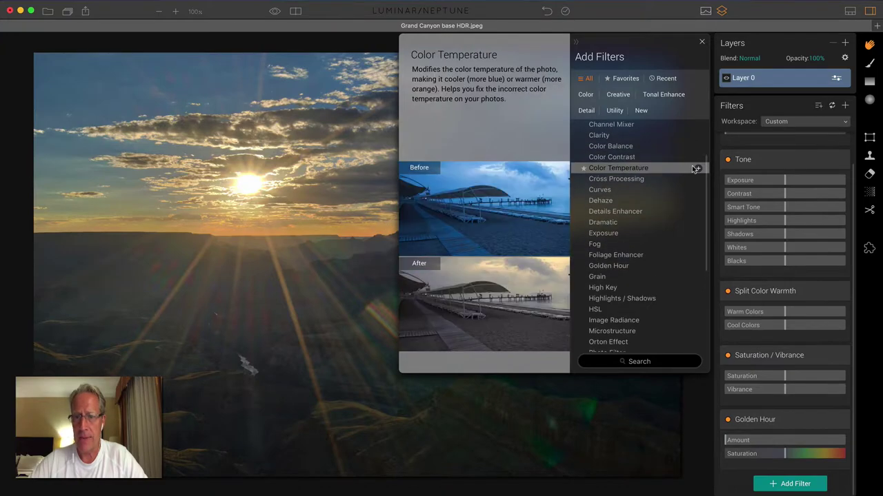
{"action": "left_click", "coordinate": [695, 168]}
{"action": "scroll", "coordinate": [686, 207], "scroll_direction": "down", "scroll_amount": 5}
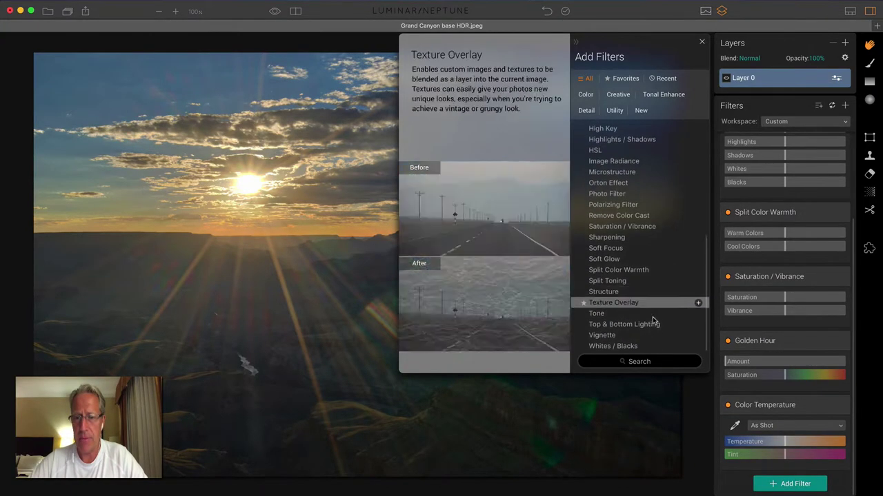
{"action": "left_click", "coordinate": [653, 324]}
{"action": "scroll", "coordinate": [742, 298], "scroll_direction": "up", "scroll_amount": 2}
{"action": "scroll", "coordinate": [740, 298], "scroll_direction": "up", "scroll_amount": 3}
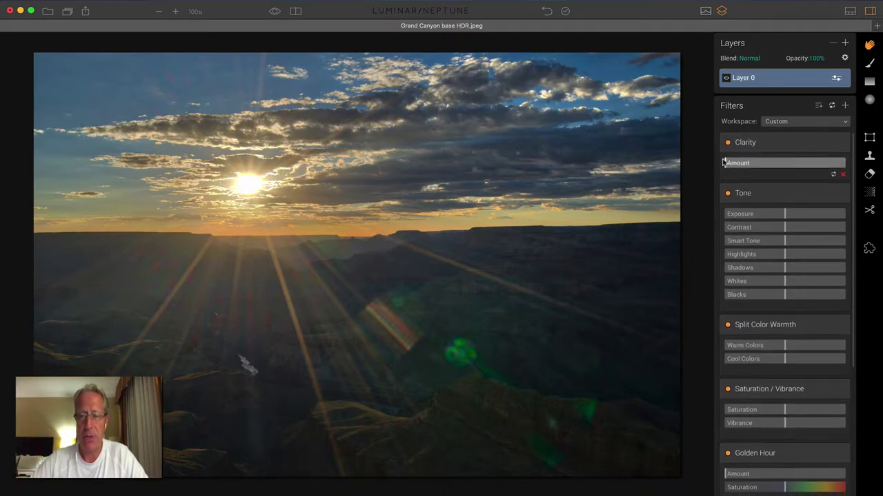
Step: Raise Clarity Amount to 42 and set up a size-220 brush mask for Clarity
{"action": "left_click_drag", "start_coordinate": [724, 163], "coordinate": [775, 161]}
{"action": "left_click", "coordinate": [869, 64]}
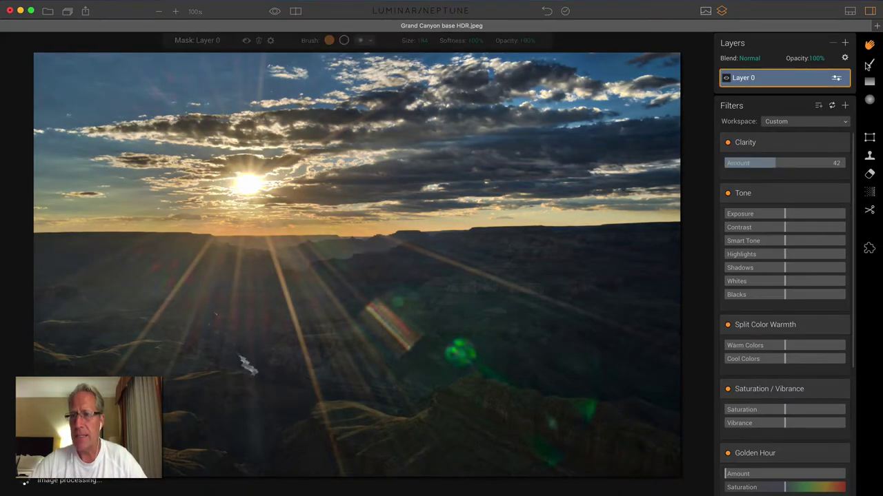
{"action": "left_click", "coordinate": [809, 147]}
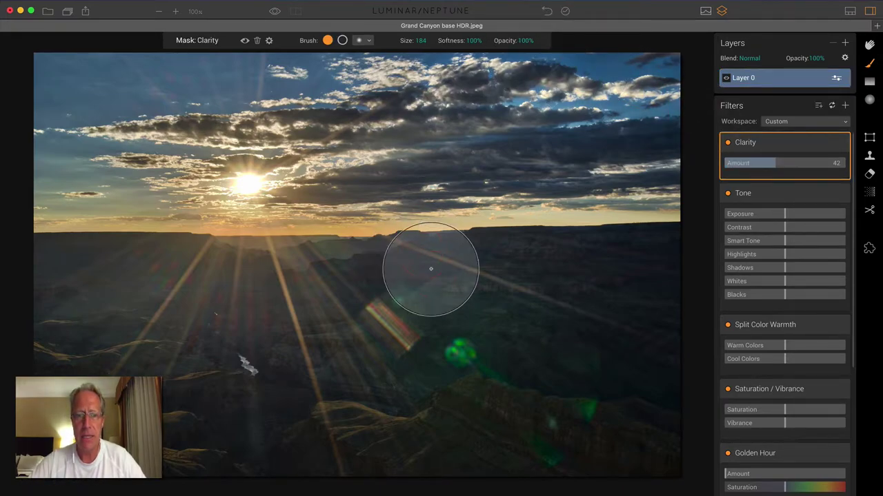
{"action": "key", "text": "bracketright"}
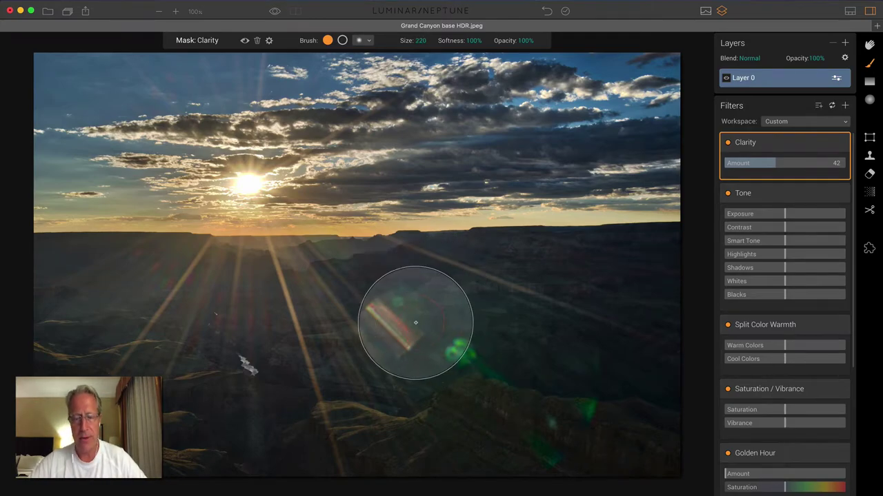
Step: Paint the Clarity mask over the canyon below the horizon, checking it with the mask overlay
{"action": "mouse_move", "coordinate": [424, 320]}
{"action": "left_mouse_down"}
{"action": "mouse_move", "coordinate": [527, 313]}
{"action": "mouse_move", "coordinate": [444, 314]}
{"action": "mouse_move", "coordinate": [492, 286]}
{"action": "mouse_move", "coordinate": [538, 276]}
{"action": "mouse_move", "coordinate": [654, 277]}
{"action": "mouse_move", "coordinate": [468, 343]}
{"action": "mouse_move", "coordinate": [657, 375]}
{"action": "mouse_move", "coordinate": [469, 413]}
{"action": "mouse_move", "coordinate": [612, 394]}
{"action": "mouse_move", "coordinate": [532, 410]}
{"action": "mouse_move", "coordinate": [634, 423]}
{"action": "mouse_move", "coordinate": [525, 391]}
{"action": "mouse_move", "coordinate": [611, 348]}
{"action": "left_mouse_up"}
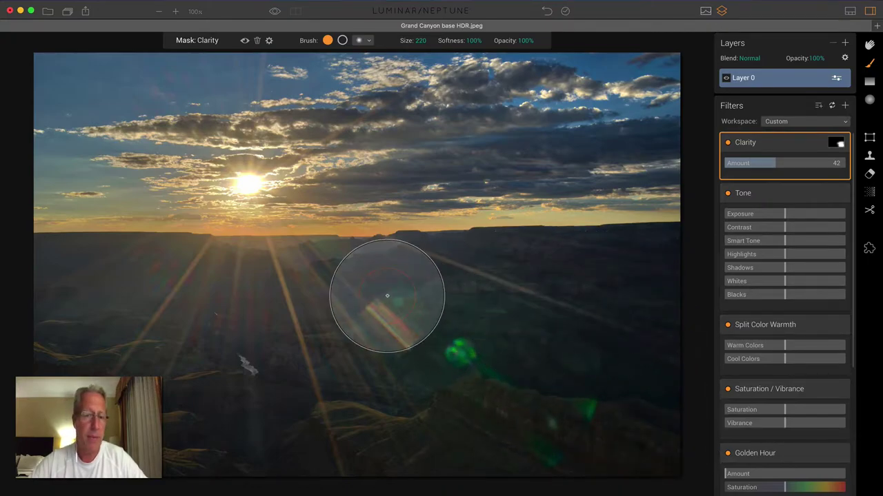
{"action": "mouse_move", "coordinate": [300, 300]}
{"action": "left_mouse_down"}
{"action": "mouse_move", "coordinate": [75, 282]}
{"action": "mouse_move", "coordinate": [197, 311]}
{"action": "mouse_move", "coordinate": [241, 375]}
{"action": "left_mouse_up"}
{"action": "left_click_drag", "start_coordinate": [496, 361], "coordinate": [538, 319]}
{"action": "mouse_move", "coordinate": [134, 374]}
{"action": "left_mouse_down"}
{"action": "mouse_move", "coordinate": [193, 150]}
{"action": "mouse_move", "coordinate": [234, 50]}
{"action": "left_mouse_up"}
{"action": "left_click", "coordinate": [244, 40]}
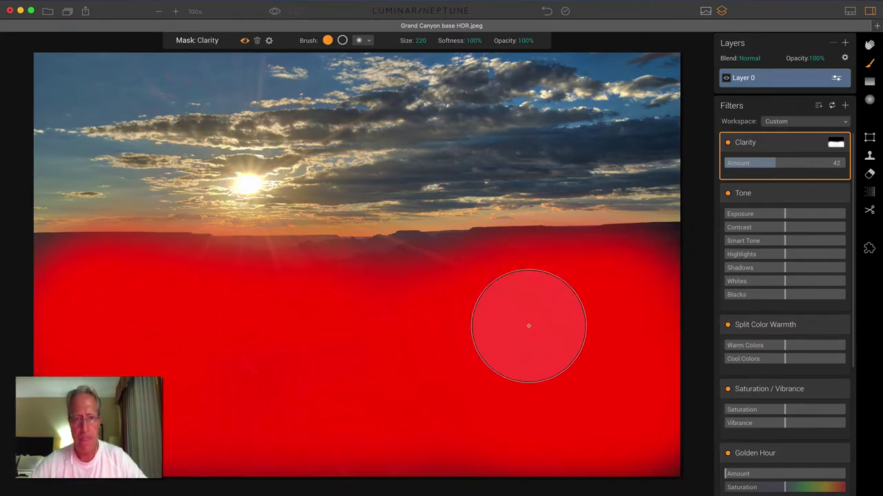
{"action": "left_click", "coordinate": [245, 42]}
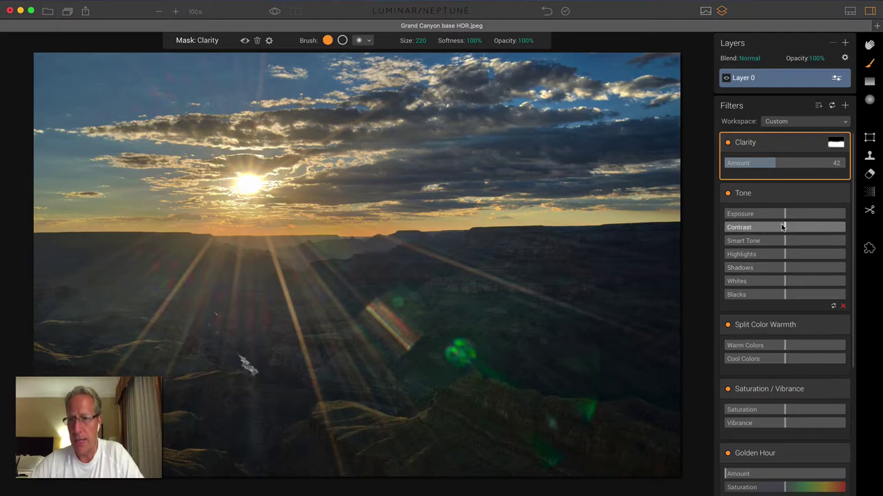
Step: Set Tone Contrast to 15 and boost Split Color Warmth warm colors to 17
{"action": "left_click_drag", "start_coordinate": [783, 227], "coordinate": [762, 242]}
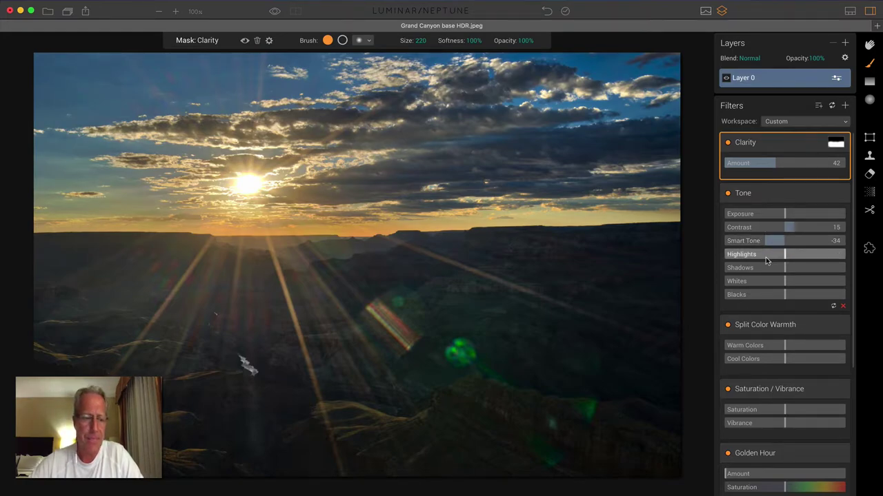
{"action": "scroll", "coordinate": [766, 257], "scroll_direction": "down", "scroll_amount": 1}
{"action": "scroll", "coordinate": [766, 258], "scroll_direction": "down", "scroll_amount": 5}
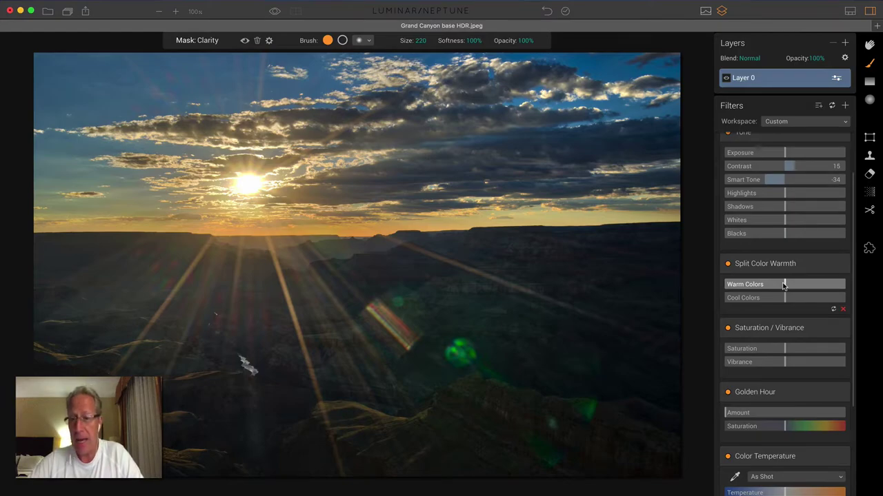
{"action": "left_click_drag", "start_coordinate": [784, 286], "coordinate": [811, 300]}
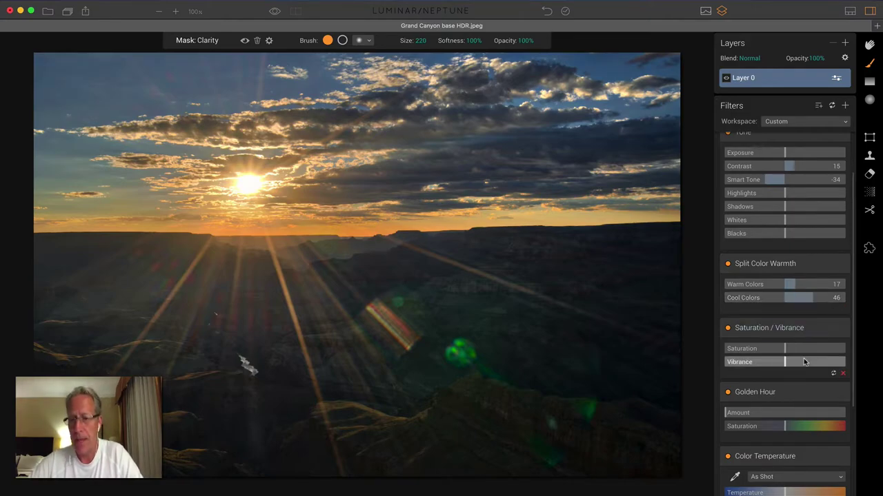
{"action": "scroll", "coordinate": [803, 358], "scroll_direction": "down", "scroll_amount": 2}
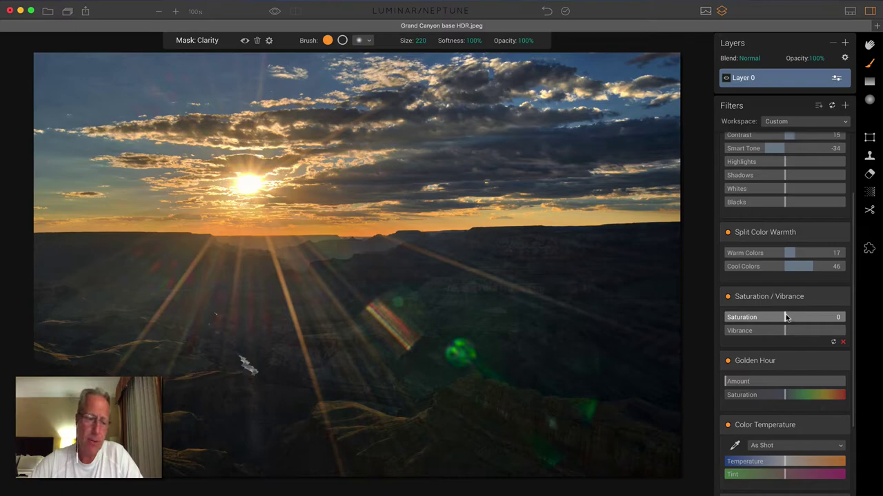
Step: Set Saturation to 12 and Golden Hour Amount to 7 with saturation 6
{"action": "left_click_drag", "start_coordinate": [786, 317], "coordinate": [790, 332]}
{"action": "scroll", "coordinate": [785, 355], "scroll_direction": "down", "scroll_amount": 2}
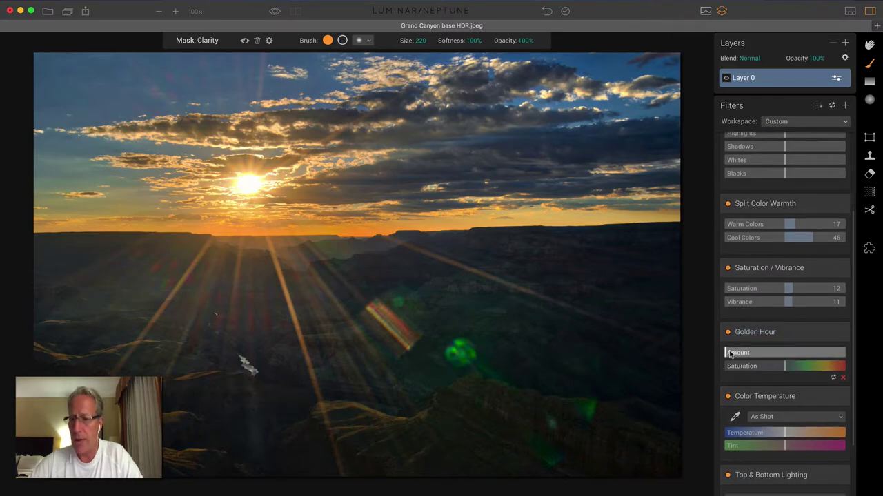
{"action": "left_click_drag", "start_coordinate": [724, 353], "coordinate": [734, 352]}
{"action": "left_click_drag", "start_coordinate": [782, 366], "coordinate": [786, 367]}
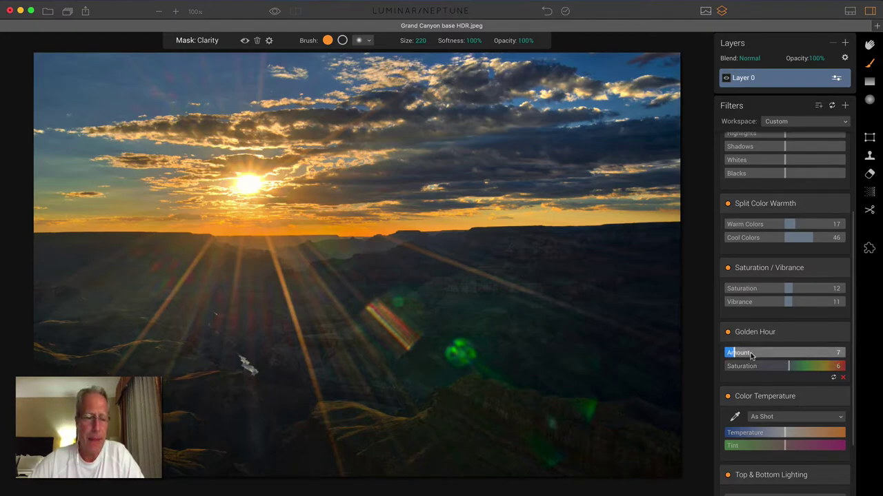
Step: Cool Color Temperature to -7 with Tint 18 and finish brushing the Clarity mask
{"action": "scroll", "coordinate": [758, 366], "scroll_direction": "down", "scroll_amount": 2}
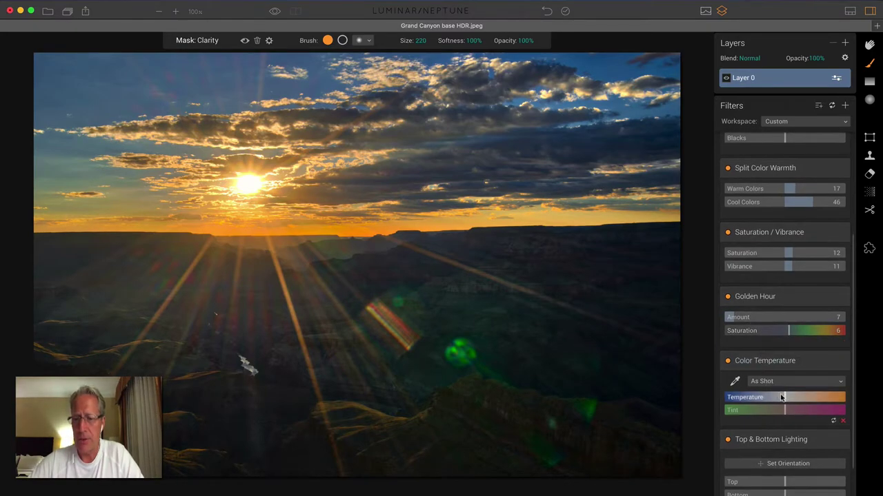
{"action": "left_click_drag", "start_coordinate": [783, 398], "coordinate": [793, 409]}
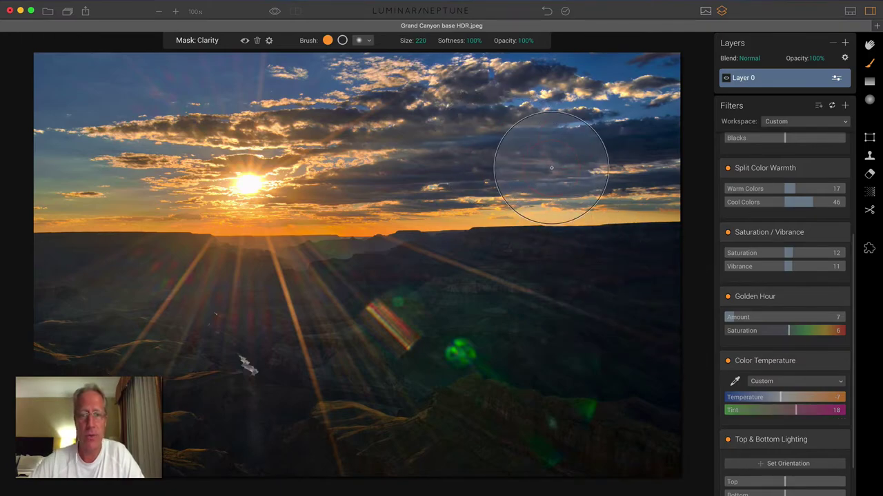
{"action": "left_click", "coordinate": [867, 45]}
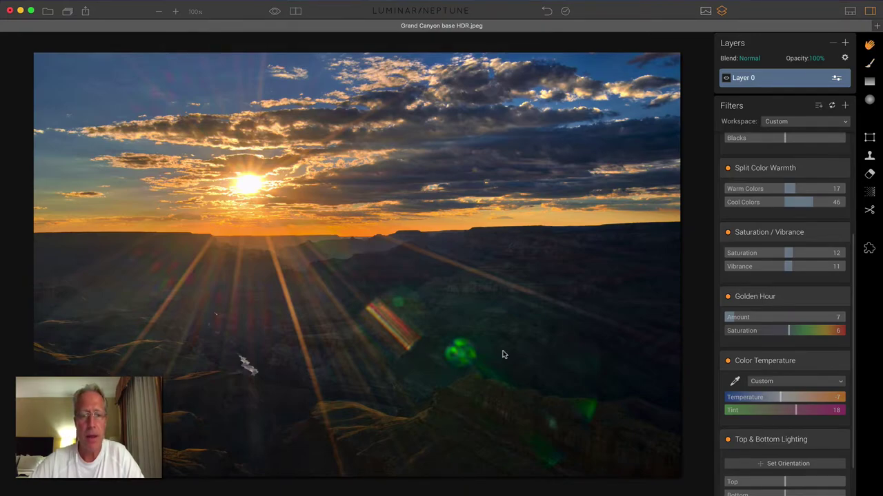
Step: Set Top & Bottom Lighting's Bottom value to 14 to brighten the lower image
{"action": "scroll", "coordinate": [759, 424], "scroll_direction": "down", "scroll_amount": 3}
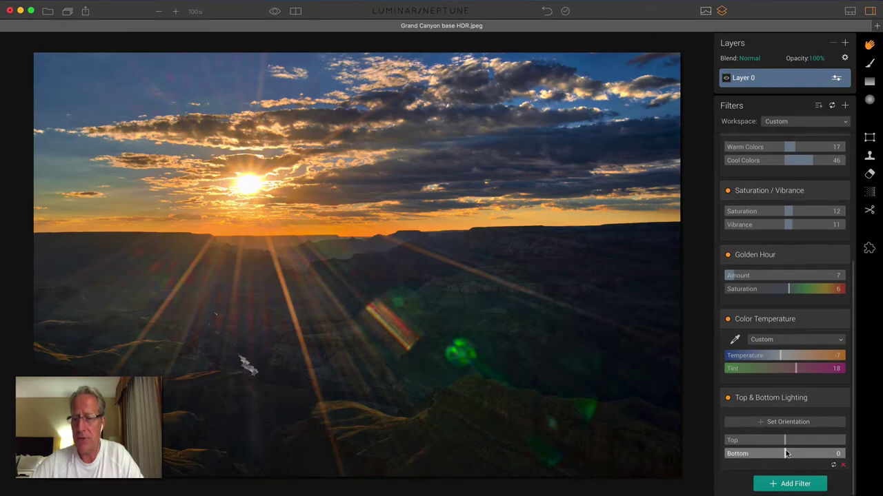
{"action": "left_click_drag", "start_coordinate": [789, 453], "coordinate": [791, 452]}
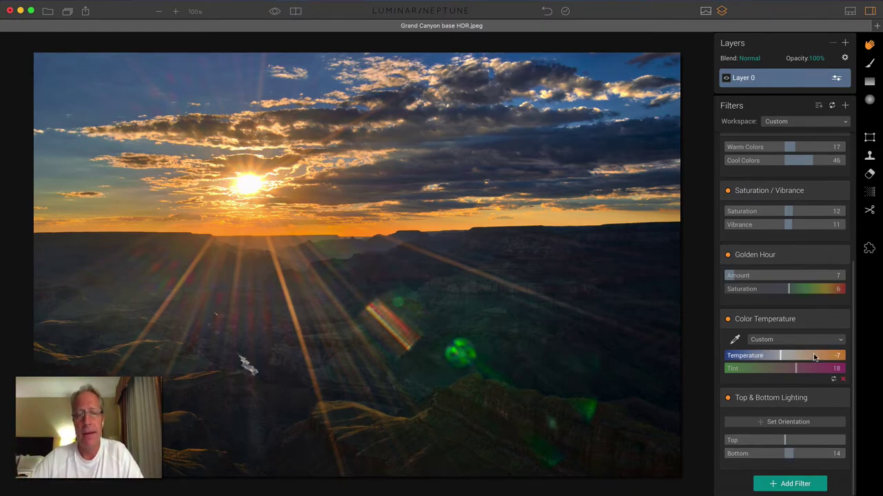
{"action": "left_click", "coordinate": [844, 43]}
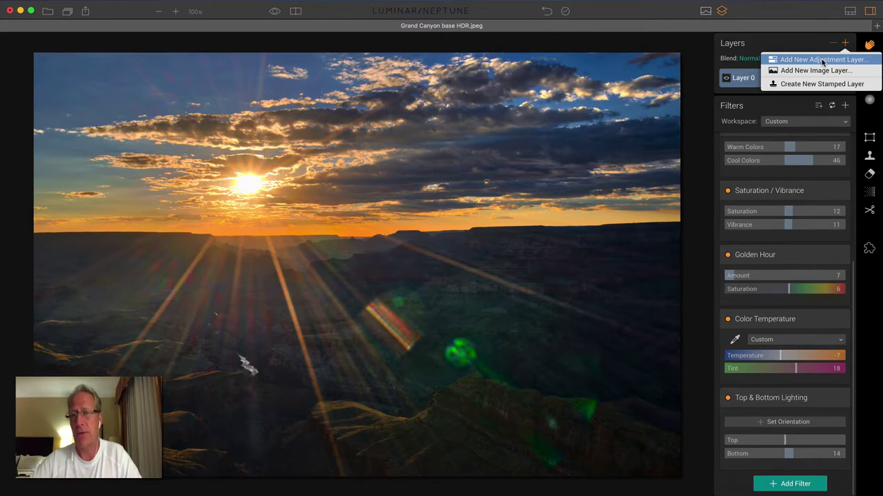
Step: Create adjustment Layer 1 above Layer 0 and add Accent - AI Filter and HSL to it
{"action": "left_click", "coordinate": [822, 60]}
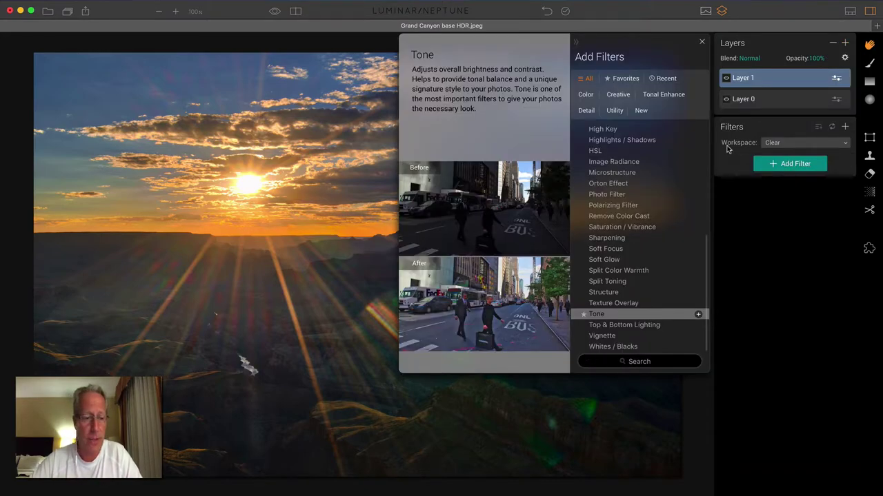
{"action": "scroll", "coordinate": [700, 173], "scroll_direction": "up", "scroll_amount": 10}
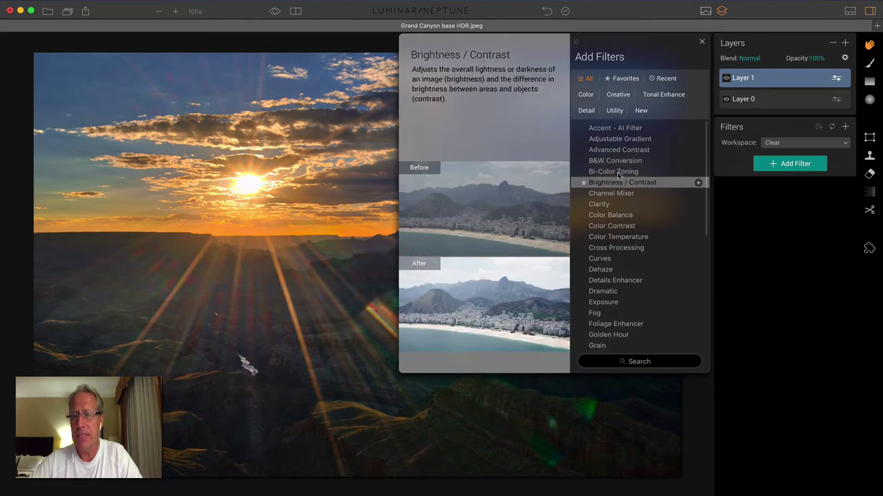
{"action": "left_click", "coordinate": [698, 126]}
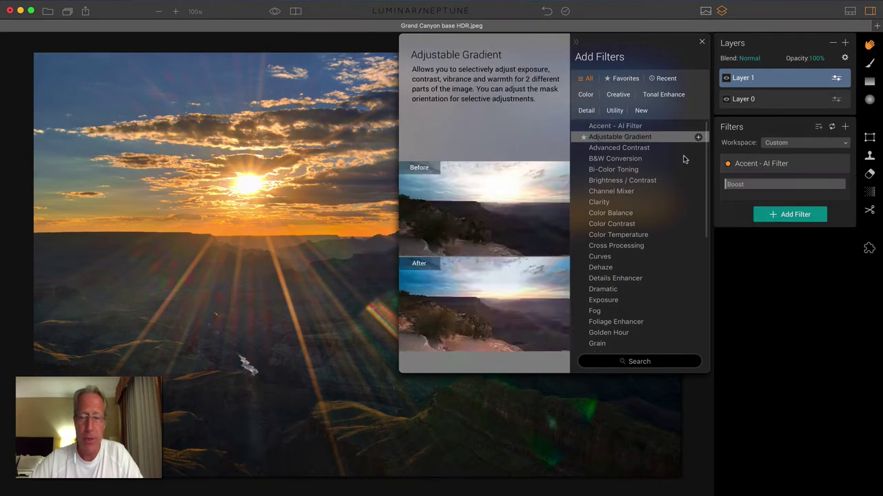
{"action": "scroll", "coordinate": [682, 169], "scroll_direction": "down", "scroll_amount": 3}
{"action": "scroll", "coordinate": [679, 183], "scroll_direction": "down", "scroll_amount": 4}
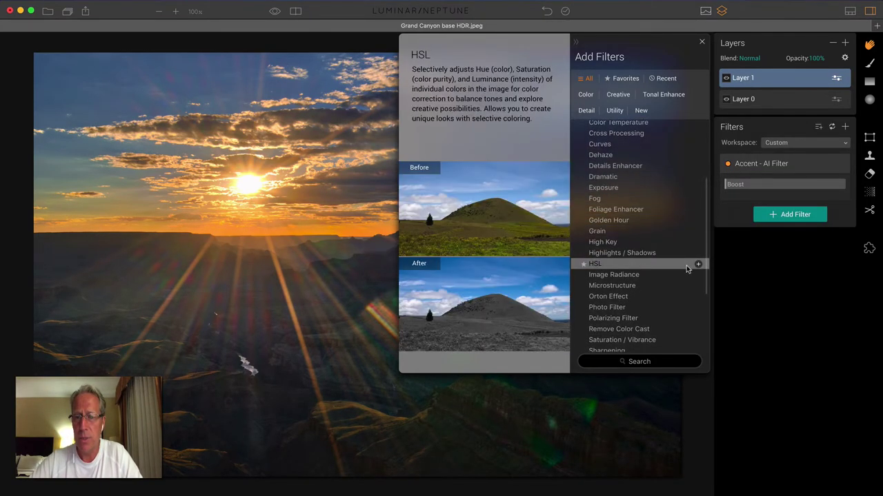
{"action": "left_click", "coordinate": [697, 264]}
{"action": "scroll", "coordinate": [667, 282], "scroll_direction": "down", "scroll_amount": 4}
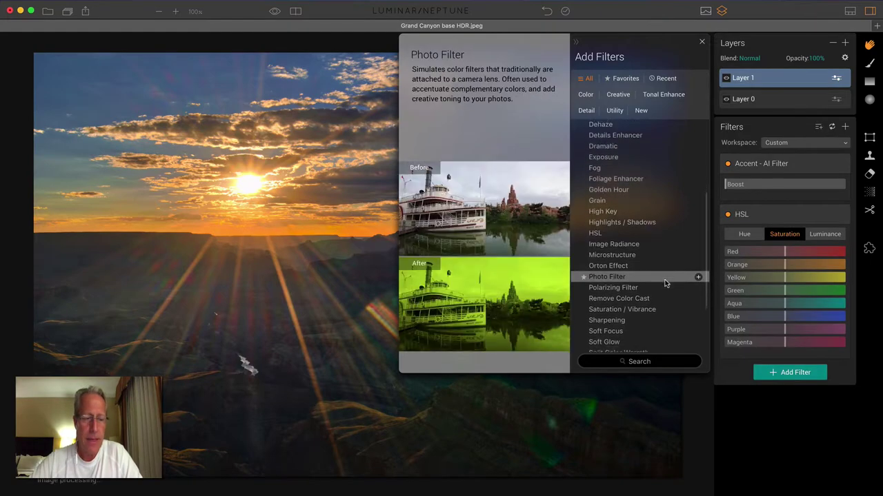
{"action": "scroll", "coordinate": [666, 282], "scroll_direction": "down", "scroll_amount": 2}
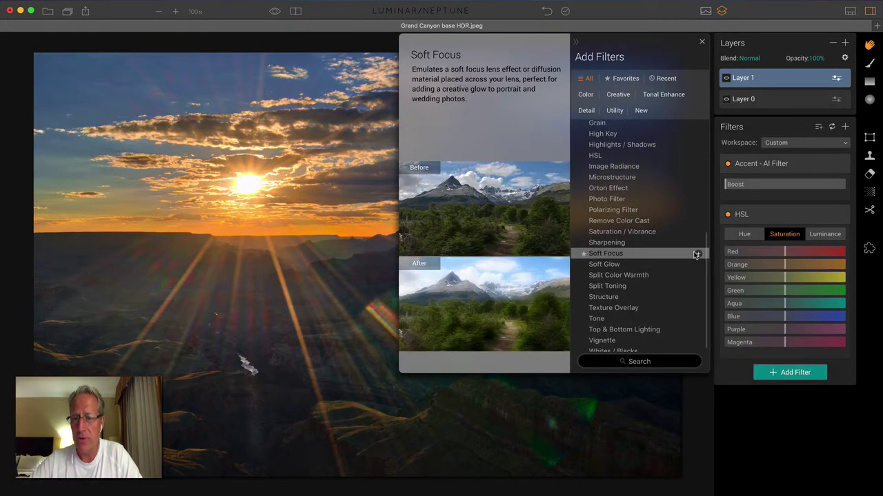
Step: Add Soft Glow to Layer 1 and raise Accent Boost to 27
{"action": "left_click", "coordinate": [695, 267]}
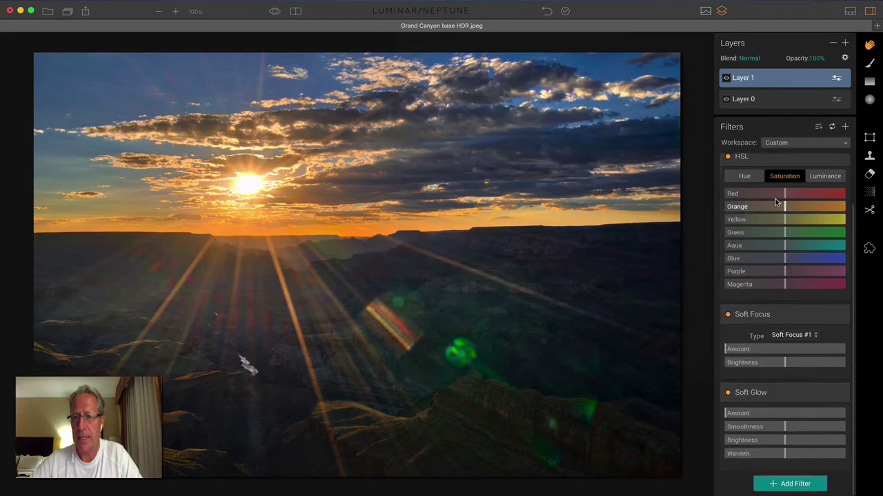
{"action": "scroll", "coordinate": [736, 198], "scroll_direction": "up", "scroll_amount": 3}
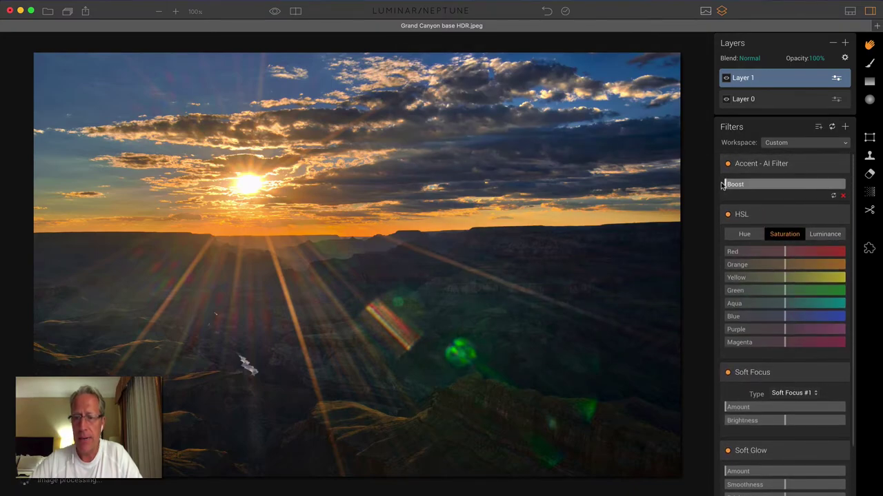
{"action": "left_click_drag", "start_coordinate": [721, 185], "coordinate": [756, 184]}
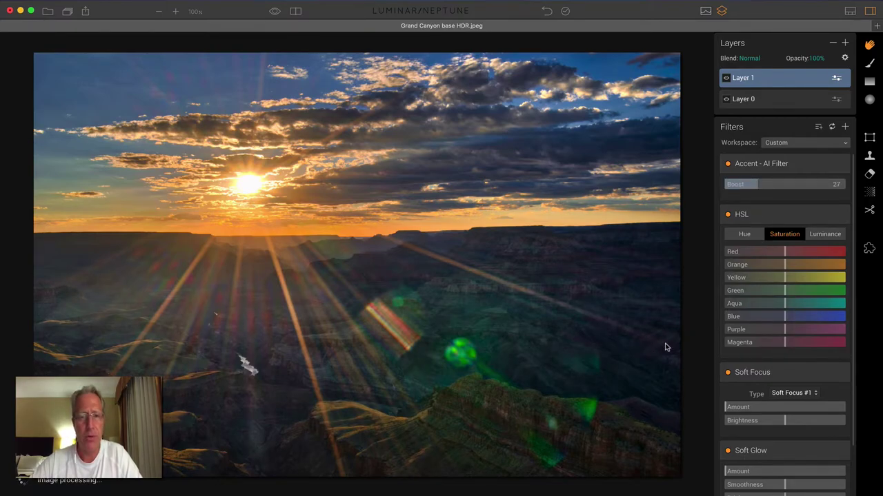
Step: Lower HSL green saturation to -62, toggling HSL off and on to compare
{"action": "scroll", "coordinate": [754, 281], "scroll_direction": "down", "scroll_amount": 1}
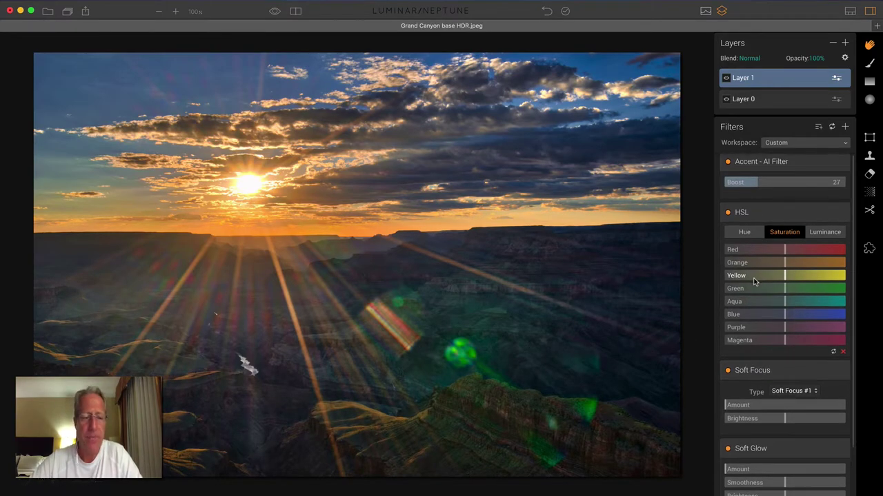
{"action": "scroll", "coordinate": [754, 281], "scroll_direction": "down", "scroll_amount": 3}
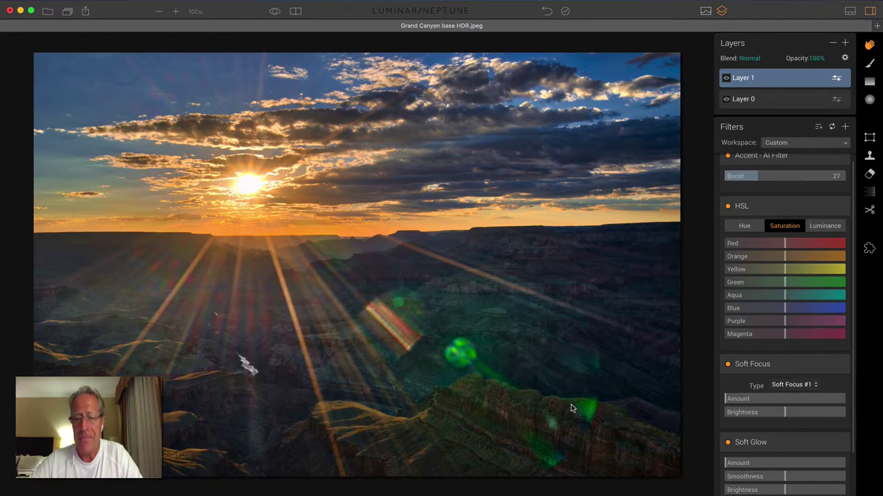
{"action": "left_click_drag", "start_coordinate": [778, 281], "coordinate": [746, 283]}
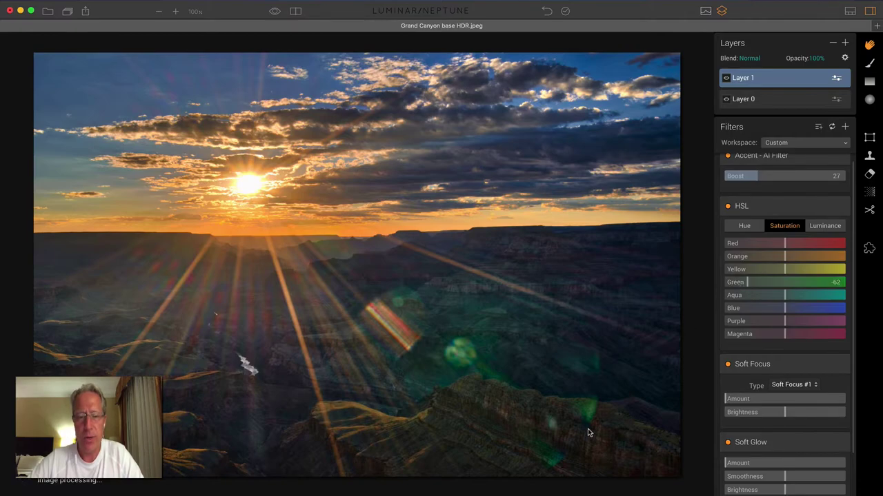
{"action": "left_click", "coordinate": [727, 207]}
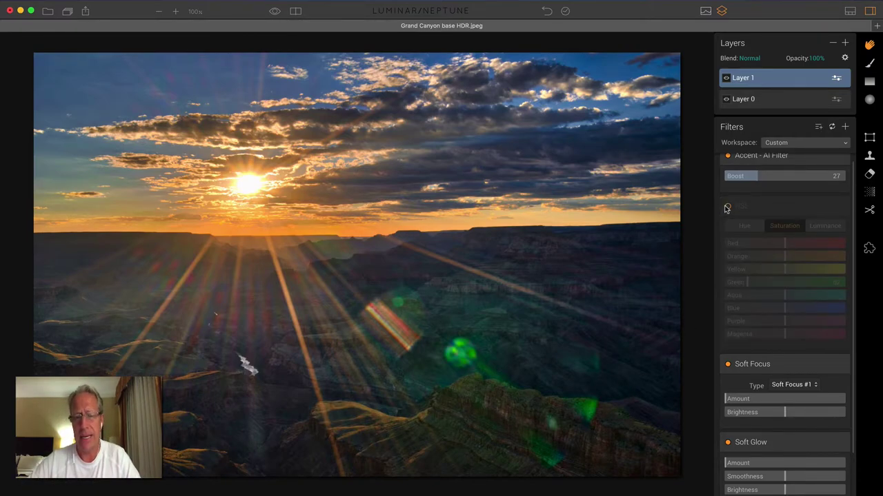
{"action": "left_click", "coordinate": [727, 207]}
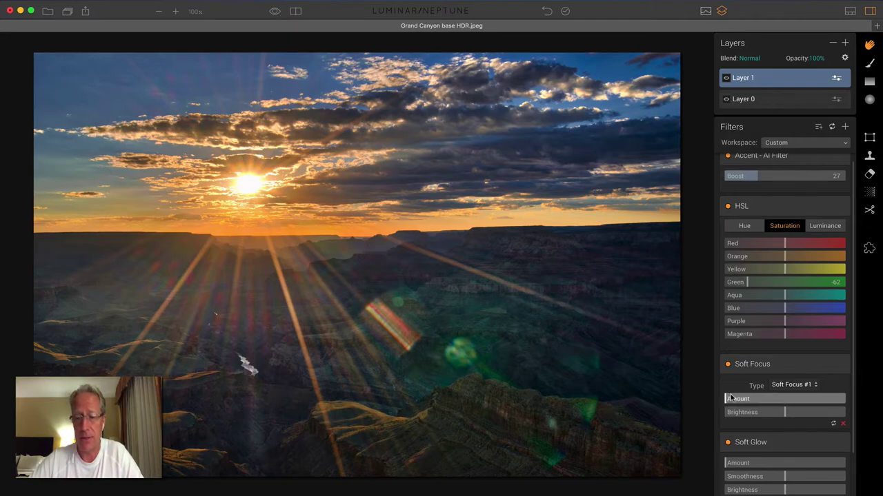
Step: Set Soft Focus Amount to 13 and Soft Glow Amount to 12, comparing with Layer 1 hidden
{"action": "scroll", "coordinate": [732, 399], "scroll_direction": "down", "scroll_amount": 1}
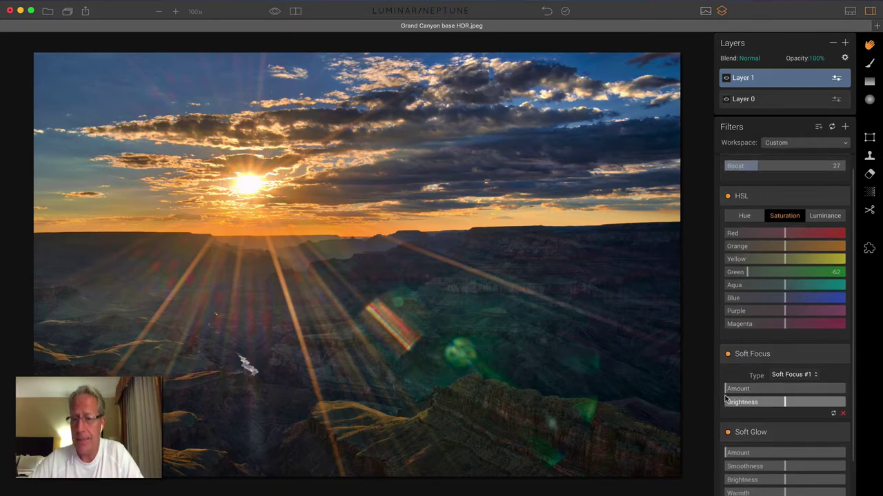
{"action": "scroll", "coordinate": [725, 396], "scroll_direction": "down", "scroll_amount": 2}
{"action": "scroll", "coordinate": [724, 397], "scroll_direction": "down", "scroll_amount": 1}
{"action": "left_click_drag", "start_coordinate": [726, 370], "coordinate": [739, 370]}
{"action": "left_click_drag", "start_coordinate": [727, 434], "coordinate": [739, 434]}
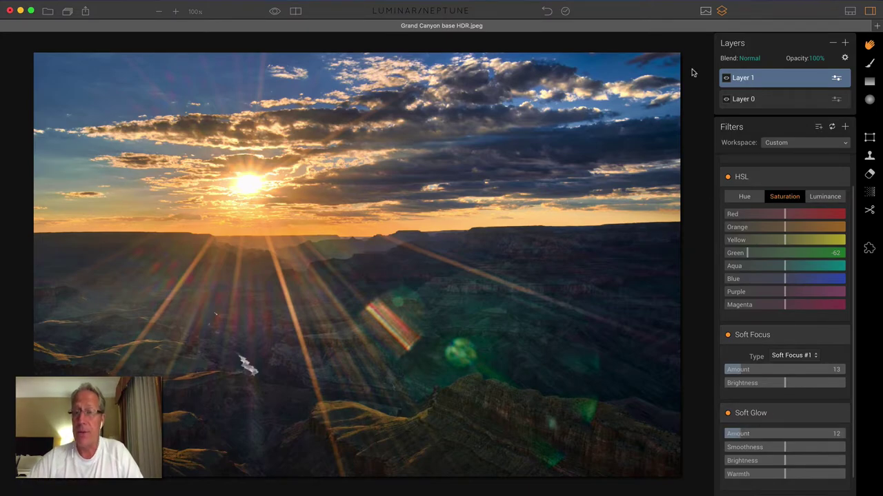
{"action": "left_click", "coordinate": [726, 78]}
{"action": "left_click", "coordinate": [726, 78]}
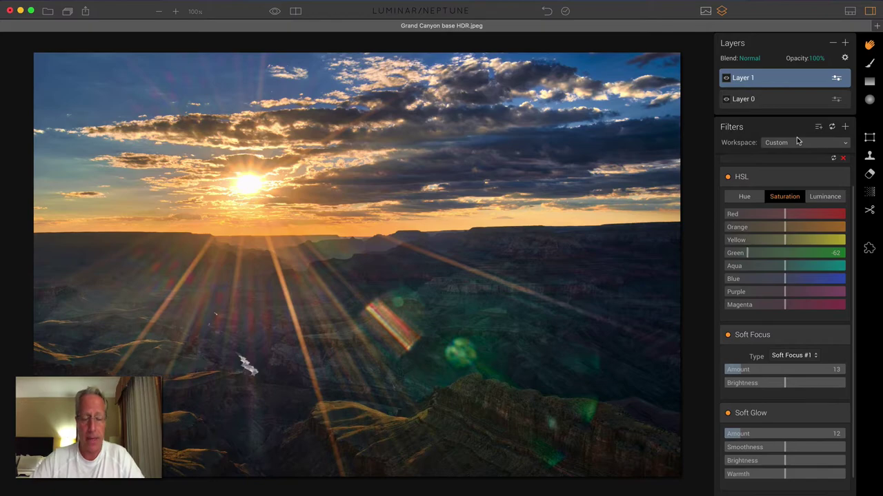
Step: Create adjustment Layer 2 and add Color Balance and Color Contrast filters
{"action": "left_click", "coordinate": [844, 43]}
{"action": "left_click", "coordinate": [824, 60]}
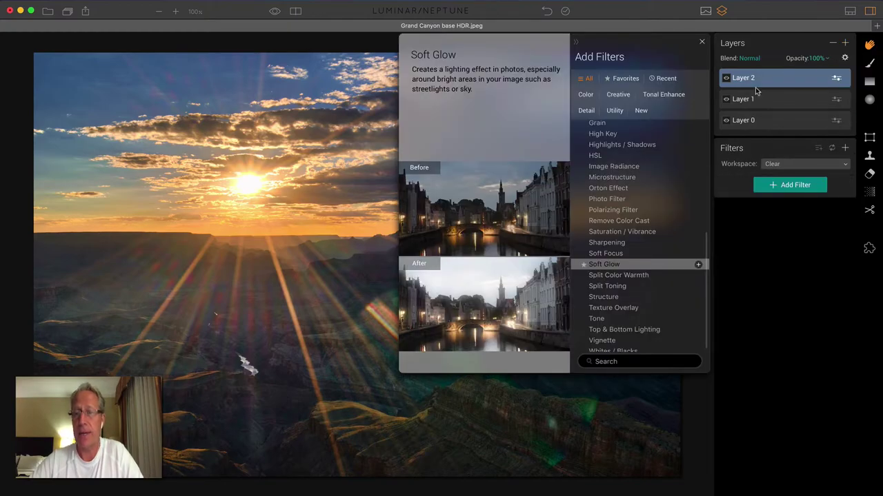
{"action": "scroll", "coordinate": [633, 232], "scroll_direction": "up", "scroll_amount": 8}
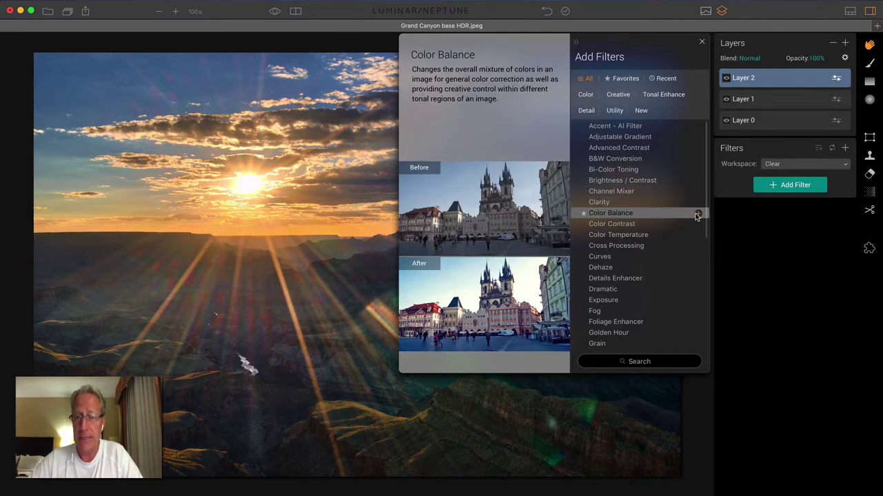
{"action": "left_click", "coordinate": [697, 215]}
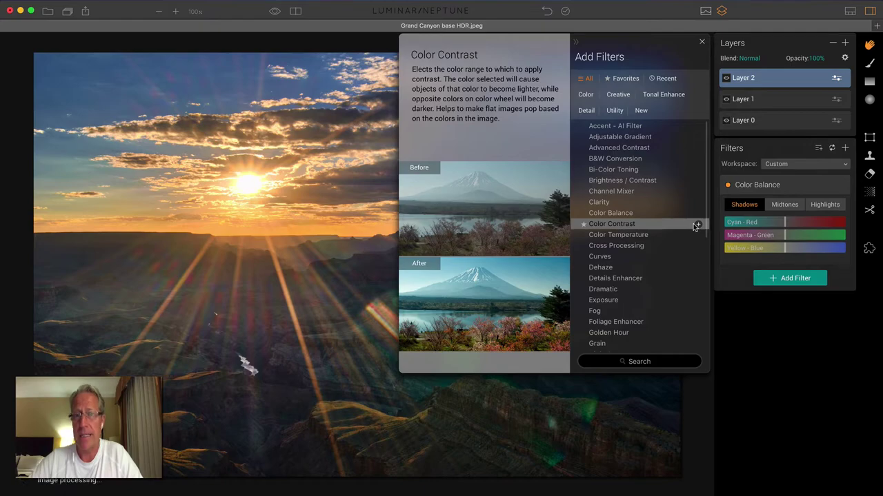
{"action": "left_click", "coordinate": [696, 225]}
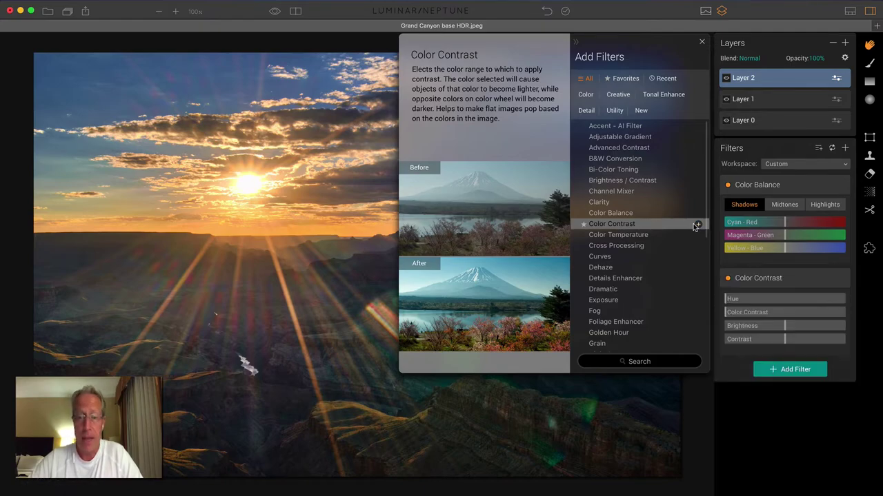
{"action": "scroll", "coordinate": [696, 231], "scroll_direction": "down", "scroll_amount": 5}
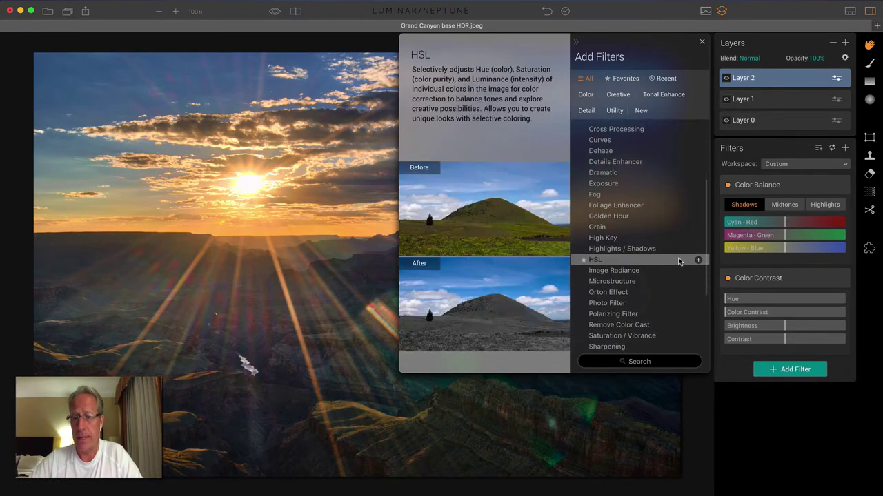
{"action": "scroll", "coordinate": [698, 235], "scroll_direction": "down", "scroll_amount": 3}
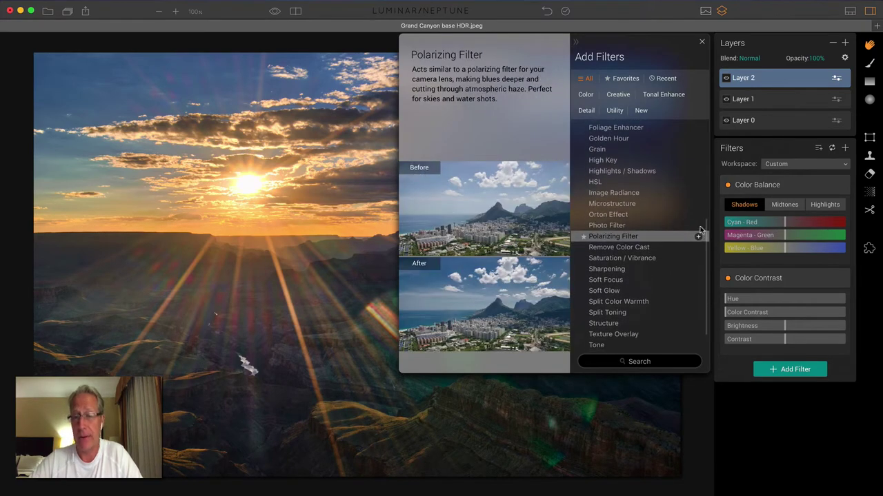
Step: Add Orton Effect, Top & Bottom Lighting, Tone, two Saturation / Vibrance, HSL and Color Temperature to Layer 2
{"action": "left_click", "coordinate": [697, 217]}
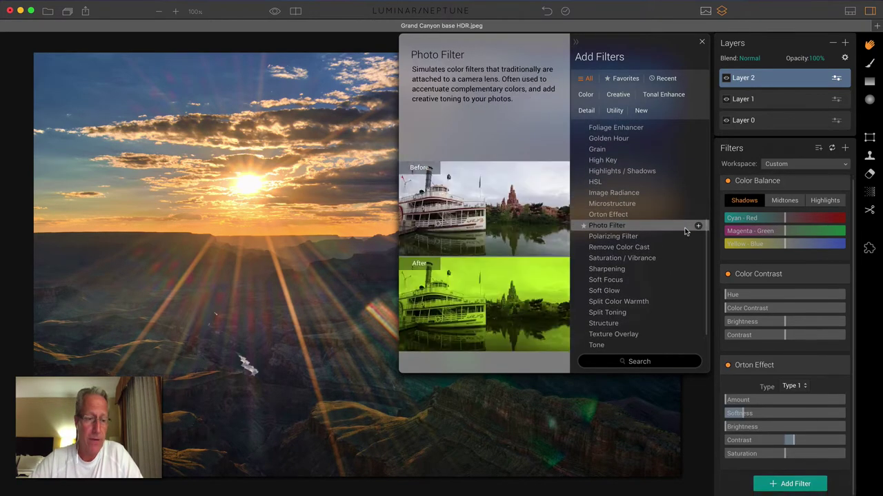
{"action": "scroll", "coordinate": [692, 262], "scroll_direction": "down", "scroll_amount": 3}
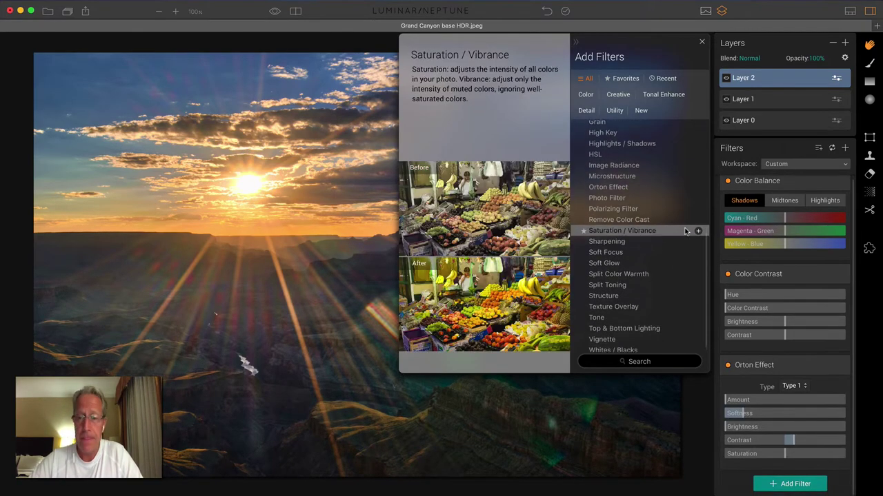
{"action": "left_click", "coordinate": [697, 325]}
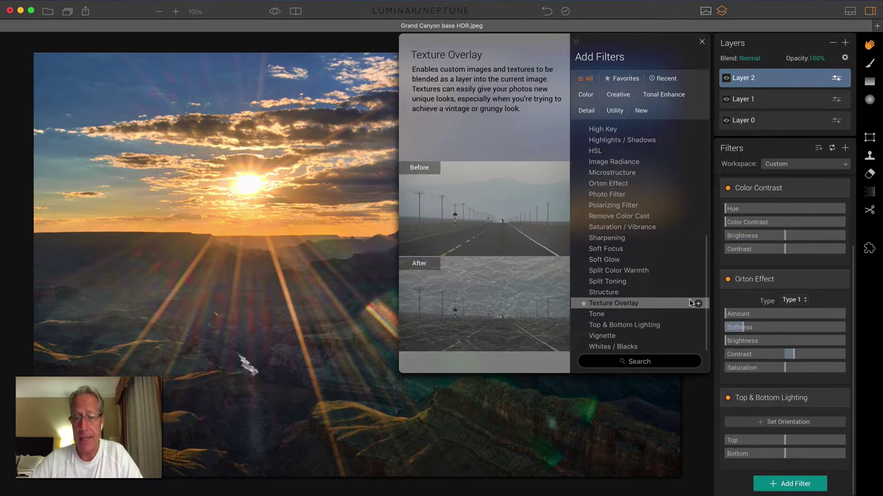
{"action": "left_click", "coordinate": [697, 315]}
{"action": "left_click", "coordinate": [696, 228]}
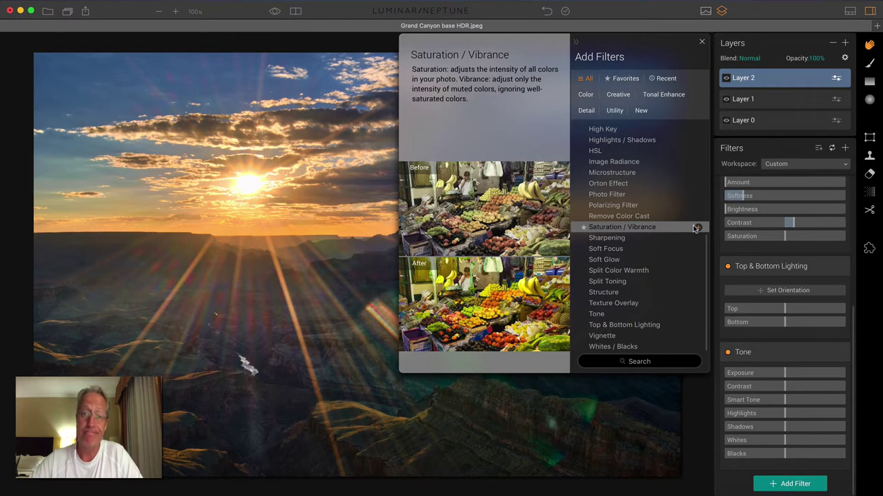
{"action": "left_click", "coordinate": [696, 228]}
{"action": "scroll", "coordinate": [693, 219], "scroll_direction": "up", "scroll_amount": 3}
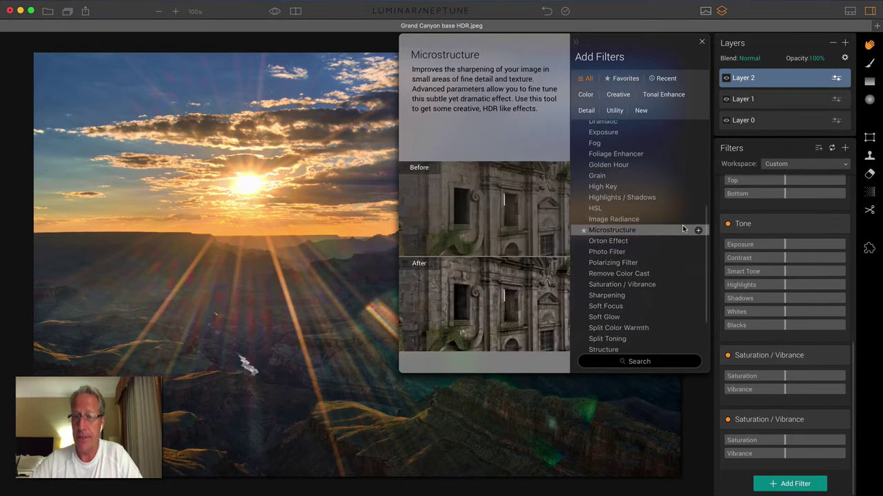
{"action": "left_click", "coordinate": [693, 211]}
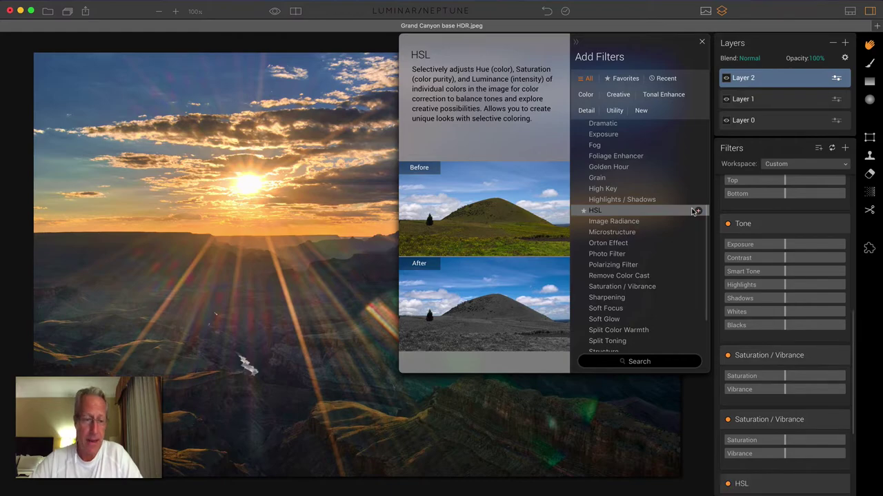
{"action": "scroll", "coordinate": [693, 211], "scroll_direction": "up", "scroll_amount": 5}
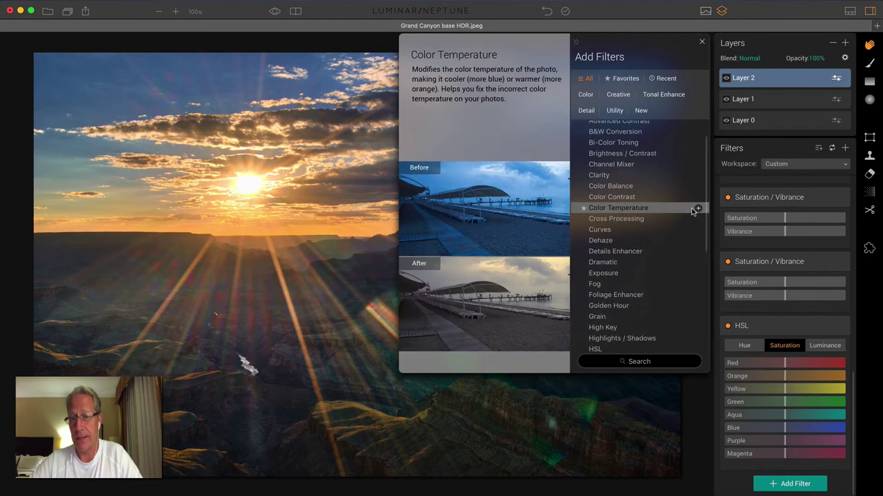
{"action": "left_click", "coordinate": [689, 210]}
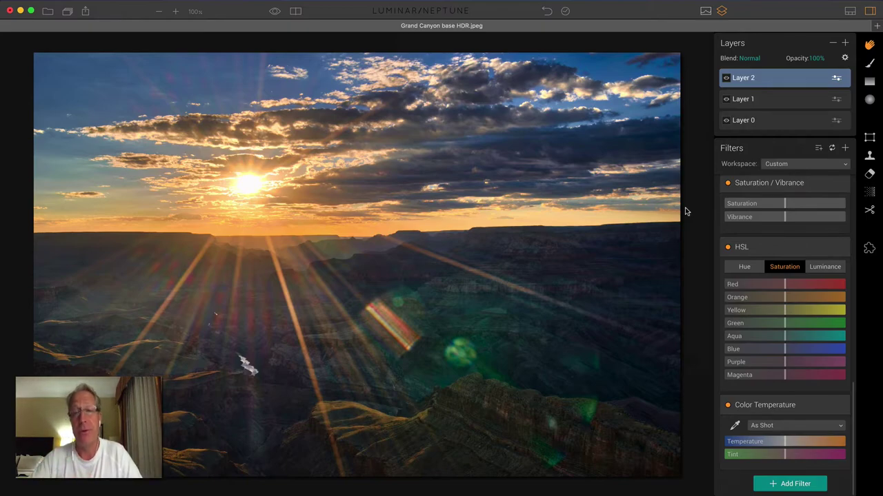
Step: Set Color Balance midtones to Cyan-Red 15, Magenta-Green -6, Yellow-Blue 5, comparing with the filter off
{"action": "scroll", "coordinate": [774, 227], "scroll_direction": "up", "scroll_amount": 10}
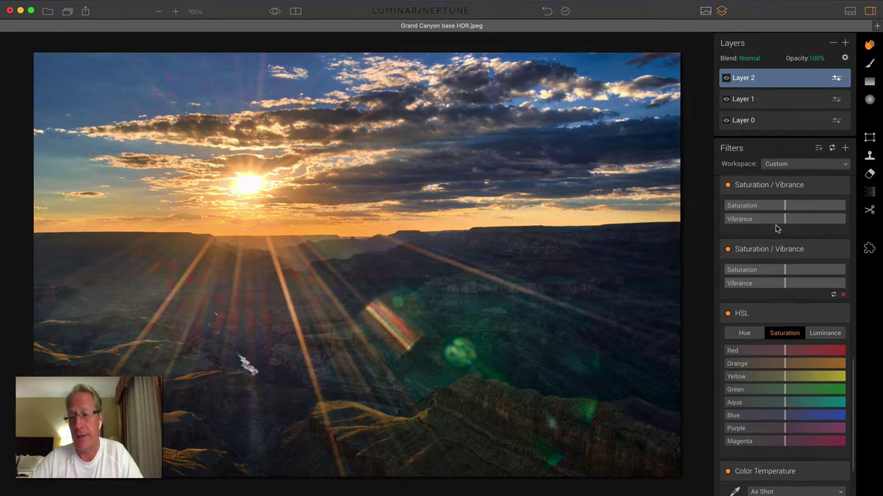
{"action": "scroll", "coordinate": [775, 228], "scroll_direction": "up", "scroll_amount": 2}
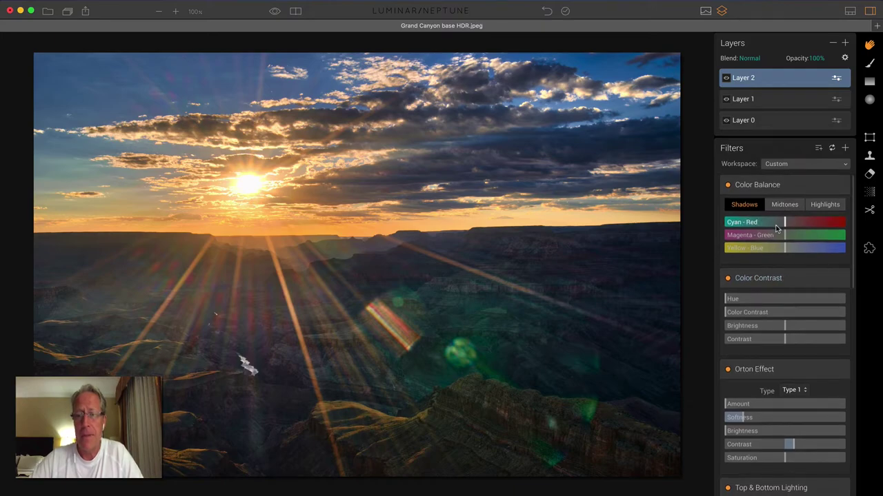
{"action": "left_click", "coordinate": [783, 209]}
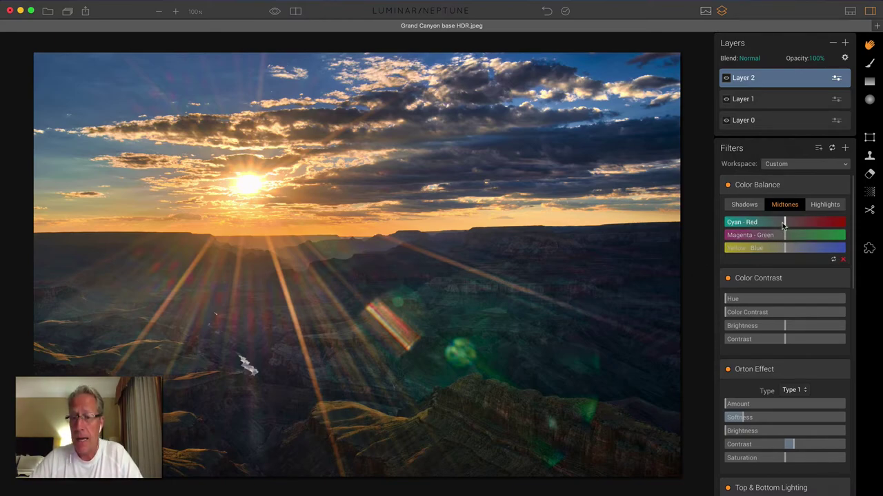
{"action": "left_click_drag", "start_coordinate": [784, 222], "coordinate": [792, 223]}
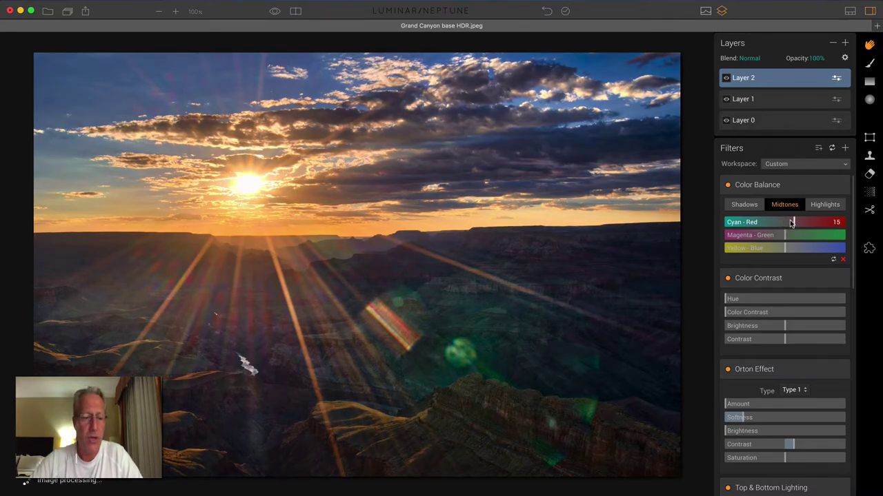
{"action": "left_click_drag", "start_coordinate": [784, 236], "coordinate": [781, 238]}
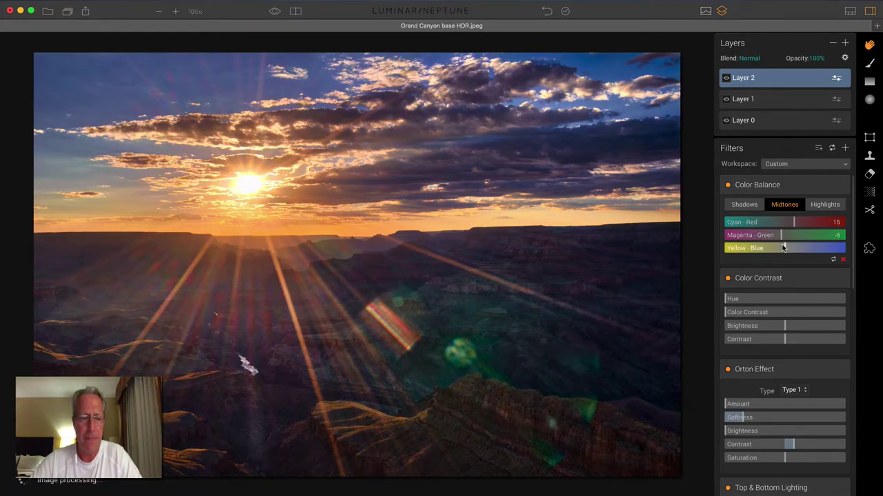
{"action": "left_click_drag", "start_coordinate": [783, 248], "coordinate": [786, 248]}
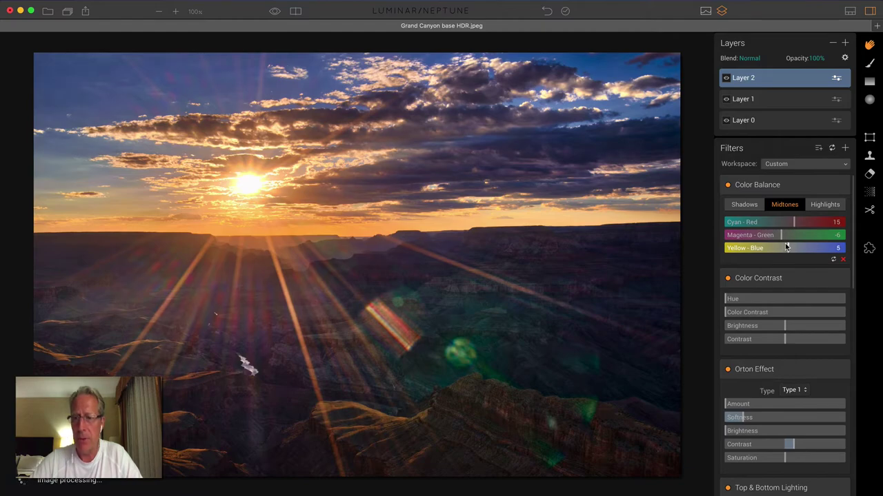
{"action": "left_click", "coordinate": [725, 185]}
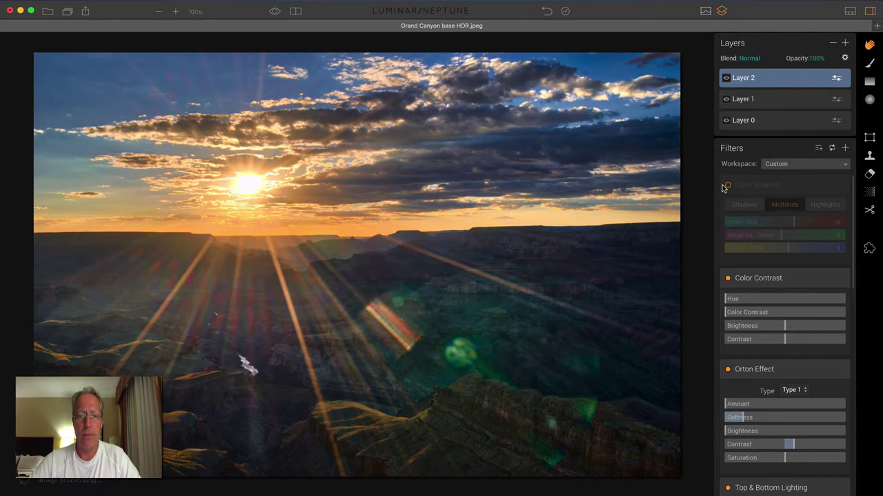
{"action": "left_click", "coordinate": [726, 185]}
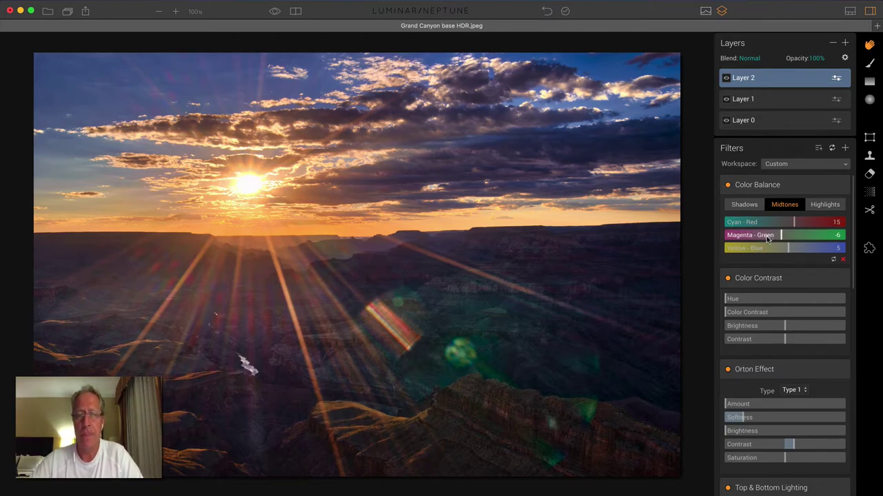
{"action": "scroll", "coordinate": [780, 265], "scroll_direction": "down", "scroll_amount": 3}
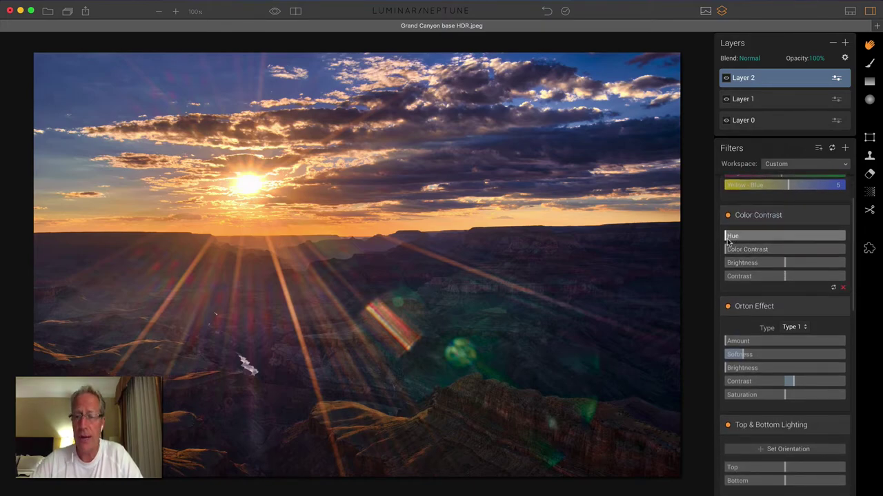
Step: Set Color Contrast Hue to 210 and strength to 16, comparing with the filter off
{"action": "left_click_drag", "start_coordinate": [724, 237], "coordinate": [792, 236]}
{"action": "left_click_drag", "start_coordinate": [721, 251], "coordinate": [742, 250]}
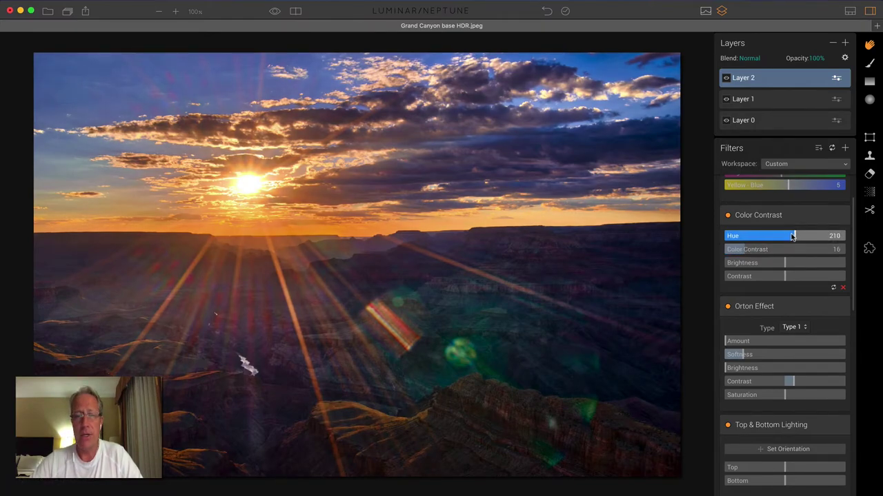
{"action": "mouse_move", "coordinate": [792, 236]}
{"action": "left_mouse_down"}
{"action": "mouse_move", "coordinate": [831, 232]}
{"action": "mouse_move", "coordinate": [685, 246]}
{"action": "mouse_move", "coordinate": [833, 232]}
{"action": "mouse_move", "coordinate": [793, 237]}
{"action": "left_mouse_up"}
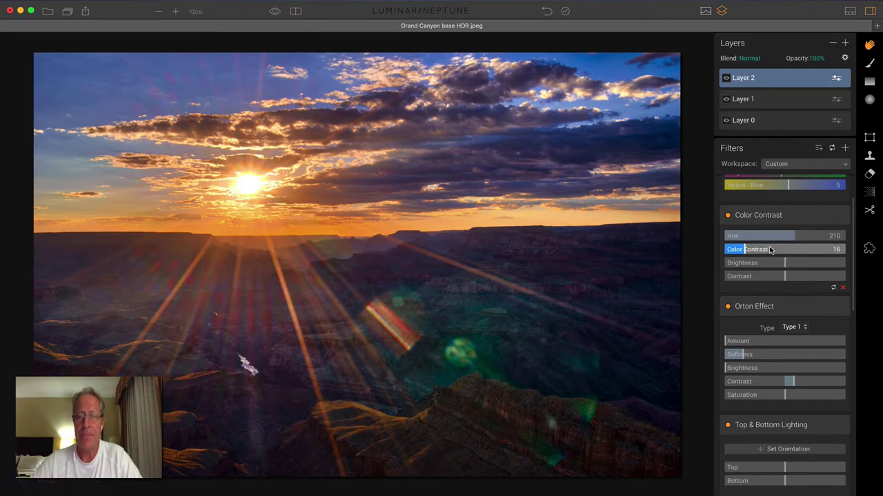
{"action": "left_click", "coordinate": [726, 215]}
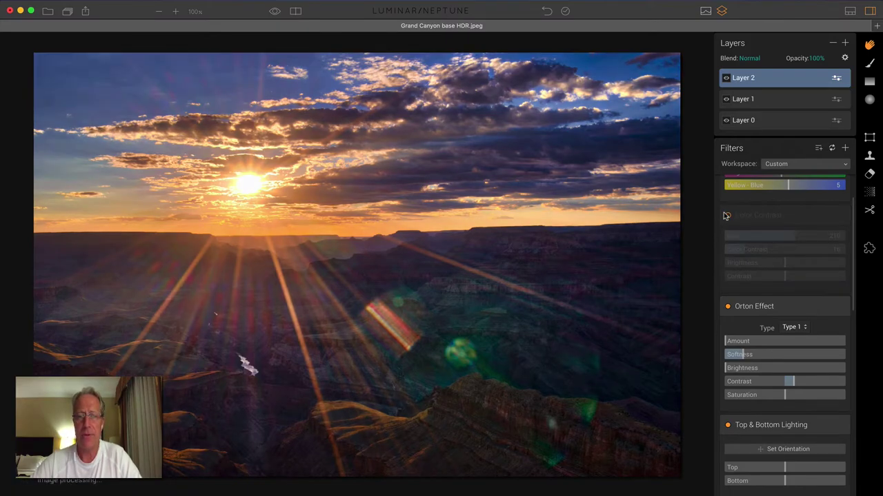
{"action": "left_click", "coordinate": [726, 215]}
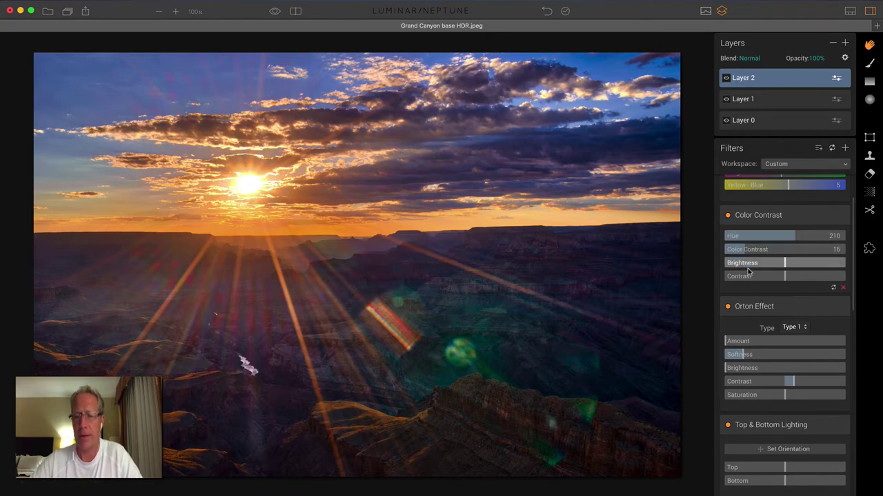
{"action": "scroll", "coordinate": [755, 305], "scroll_direction": "down", "scroll_amount": 3}
Step: Set Orton Effect Amount to 5 and Top & Bottom Lighting Bottom to -9 to darken the lower canyon
{"action": "scroll", "coordinate": [763, 302], "scroll_direction": "down", "scroll_amount": 1}
{"action": "left_click_drag", "start_coordinate": [722, 266], "coordinate": [728, 267]}
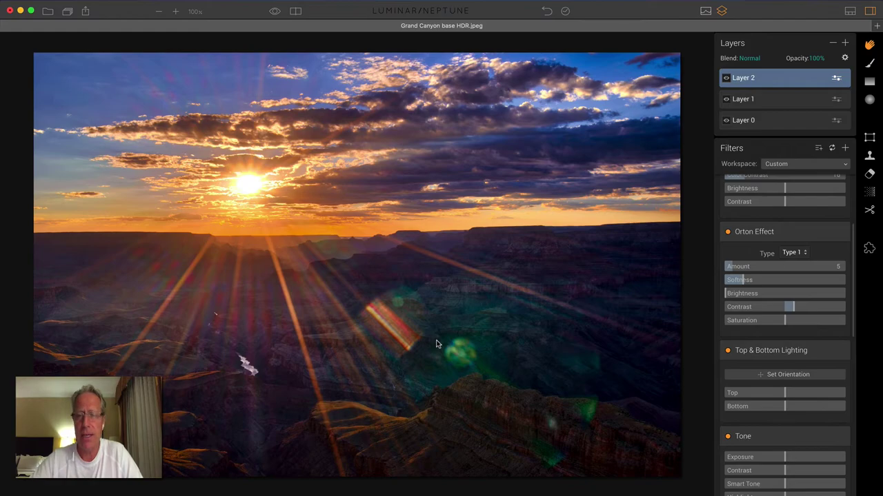
{"action": "scroll", "coordinate": [734, 355], "scroll_direction": "down", "scroll_amount": 2}
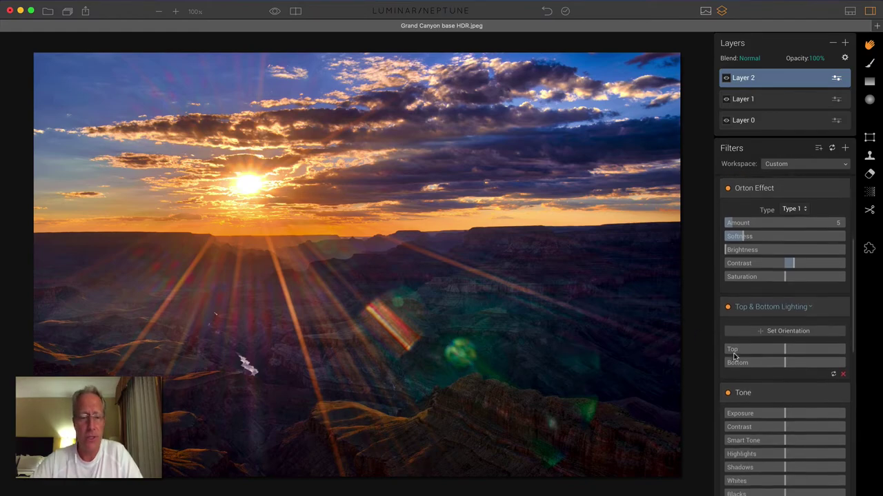
{"action": "scroll", "coordinate": [735, 355], "scroll_direction": "down", "scroll_amount": 2}
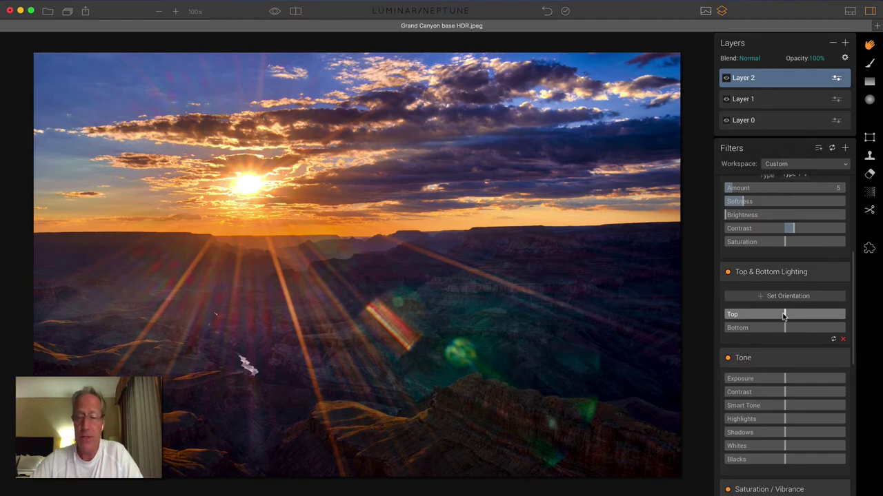
{"action": "left_click_drag", "start_coordinate": [785, 328], "coordinate": [777, 329]}
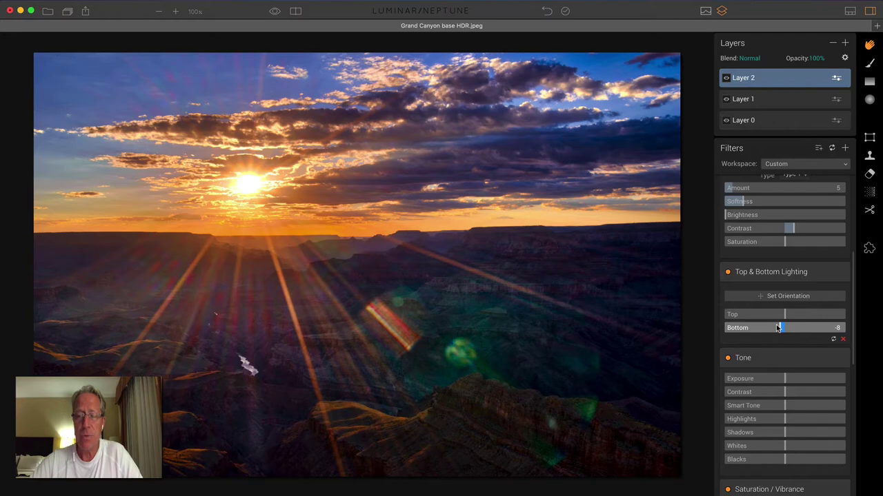
{"action": "left_click_drag", "start_coordinate": [777, 328], "coordinate": [777, 328]}
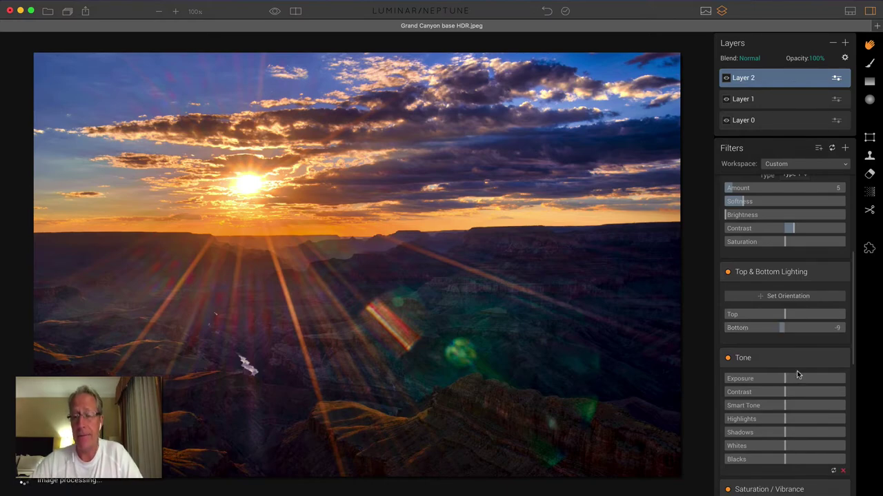
{"action": "scroll", "coordinate": [800, 395], "scroll_direction": "down", "scroll_amount": 3}
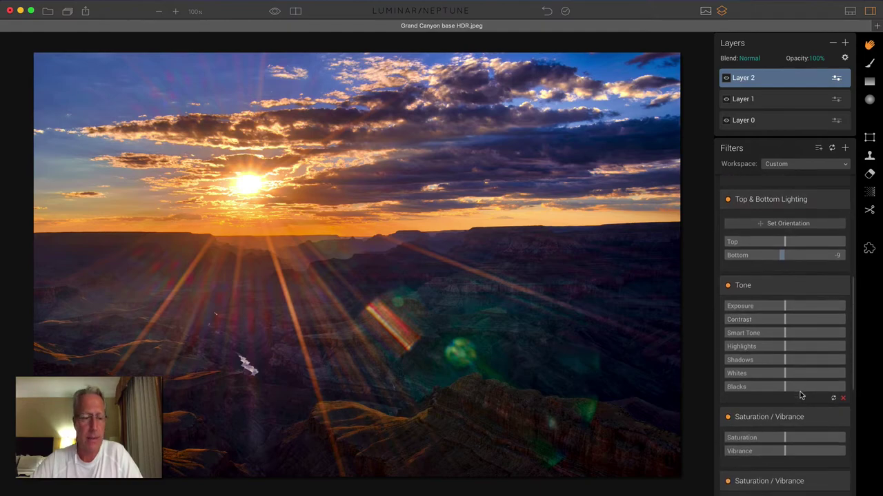
Step: Give Layer 2 Tone Contrast 9 and Smart Tone 7, plus Saturation -11 and Vibrance 9
{"action": "scroll", "coordinate": [789, 352], "scroll_direction": "down", "scroll_amount": 1}
{"action": "left_click_drag", "start_coordinate": [780, 311], "coordinate": [787, 326]}
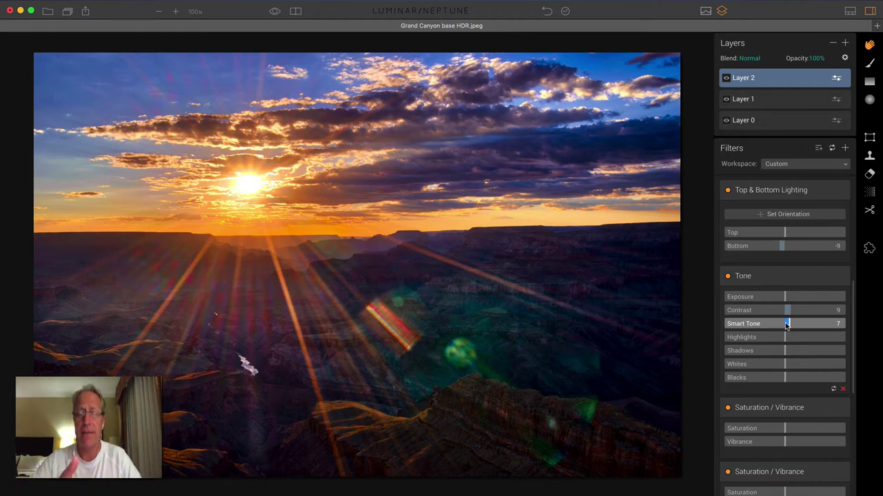
{"action": "scroll", "coordinate": [786, 326], "scroll_direction": "down", "scroll_amount": 3}
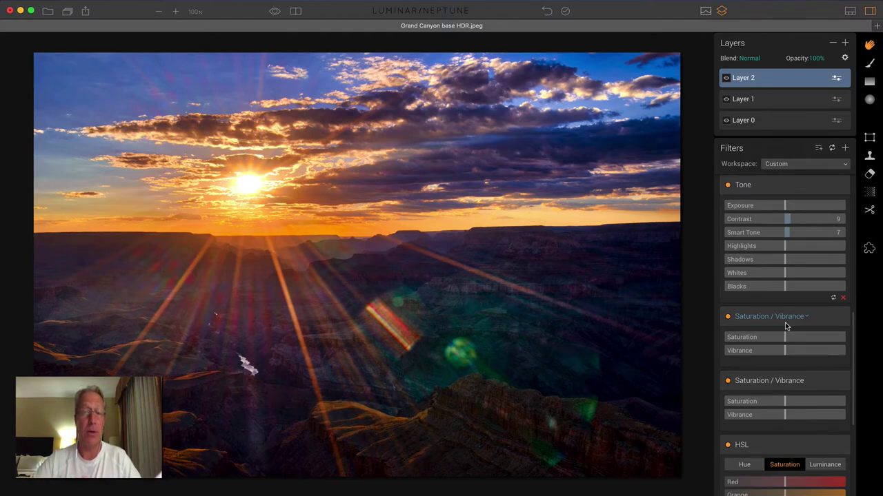
{"action": "scroll", "coordinate": [784, 326], "scroll_direction": "down", "scroll_amount": 3}
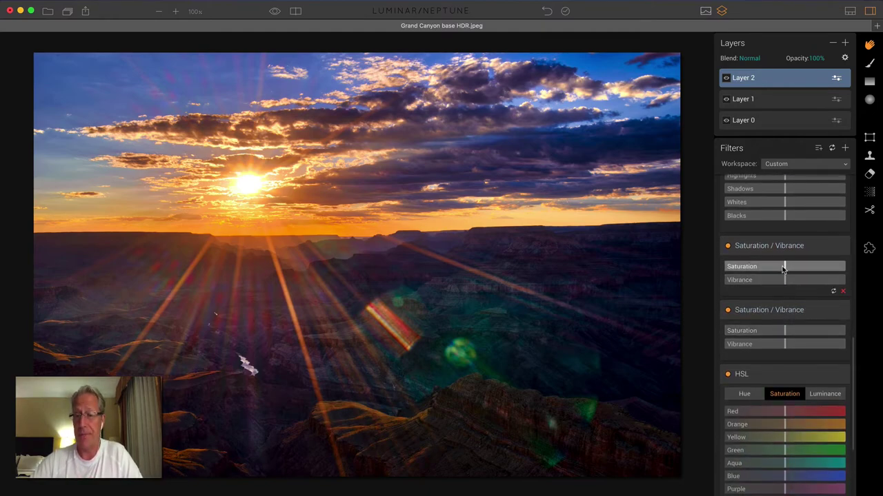
{"action": "mouse_move", "coordinate": [785, 266]}
{"action": "left_mouse_down"}
{"action": "mouse_move", "coordinate": [775, 269]}
{"action": "mouse_move", "coordinate": [789, 282]}
{"action": "left_mouse_up"}
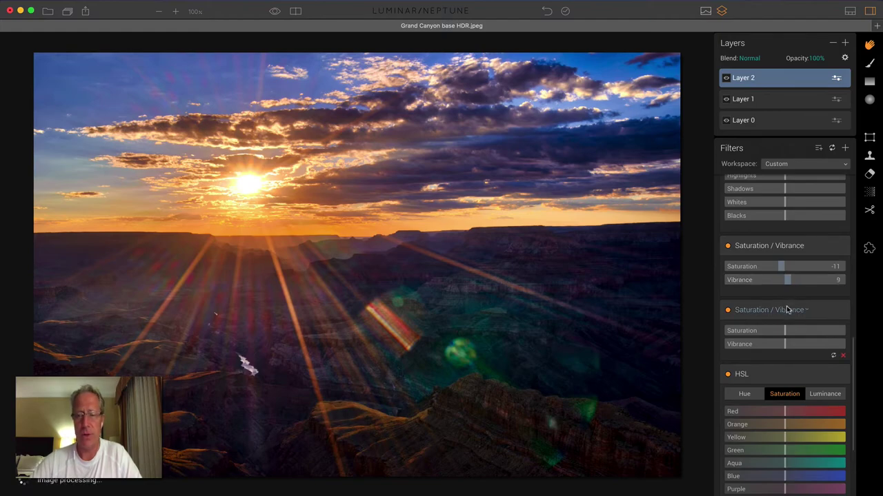
Step: Delete the duplicate Saturation/Vibrance filter; set HSL Blue -7, Purple -19, Temperature 7, Tint -2
{"action": "left_click", "coordinate": [841, 357]}
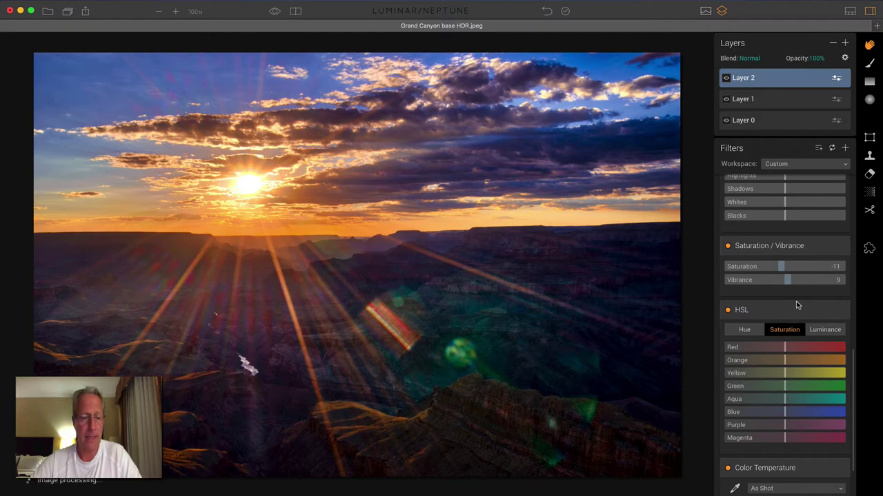
{"action": "scroll", "coordinate": [795, 305], "scroll_direction": "down", "scroll_amount": 3}
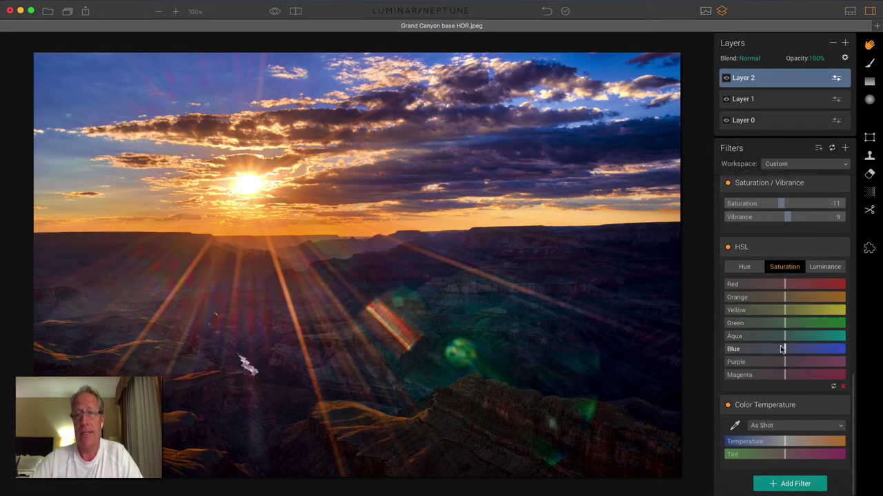
{"action": "left_click_drag", "start_coordinate": [781, 349], "coordinate": [779, 349]}
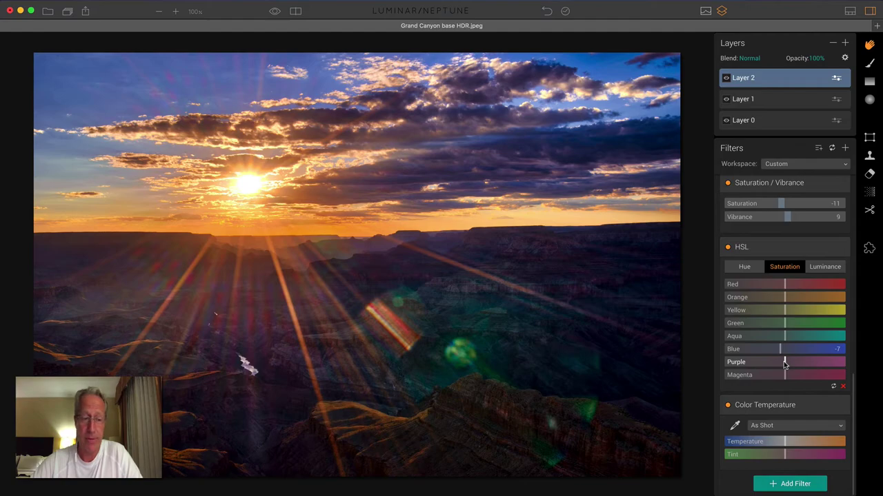
{"action": "left_click_drag", "start_coordinate": [783, 361], "coordinate": [771, 365]}
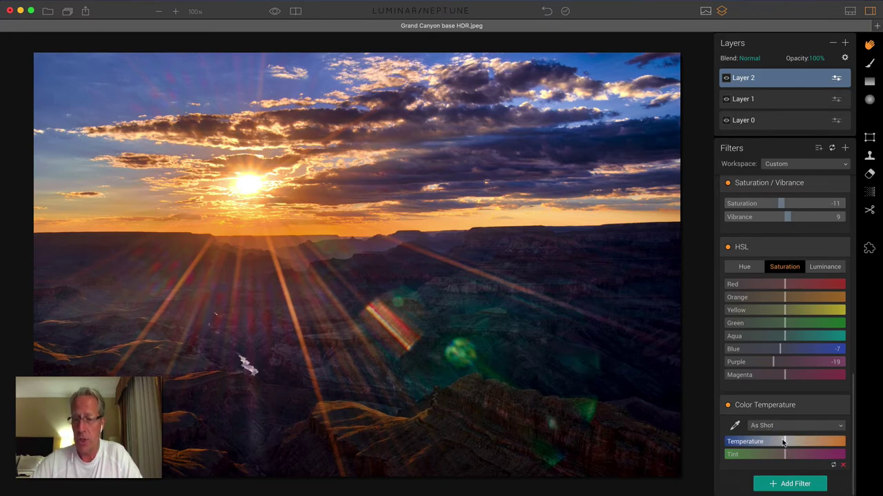
{"action": "left_click_drag", "start_coordinate": [783, 442], "coordinate": [781, 453]}
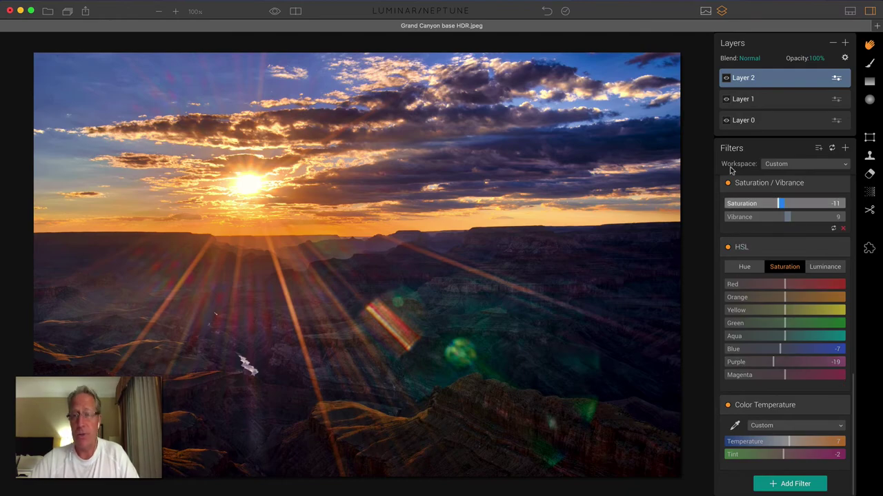
Step: Hide Layers 2, 1 and 0 to compare, then make all three visible again
{"action": "left_click", "coordinate": [724, 78]}
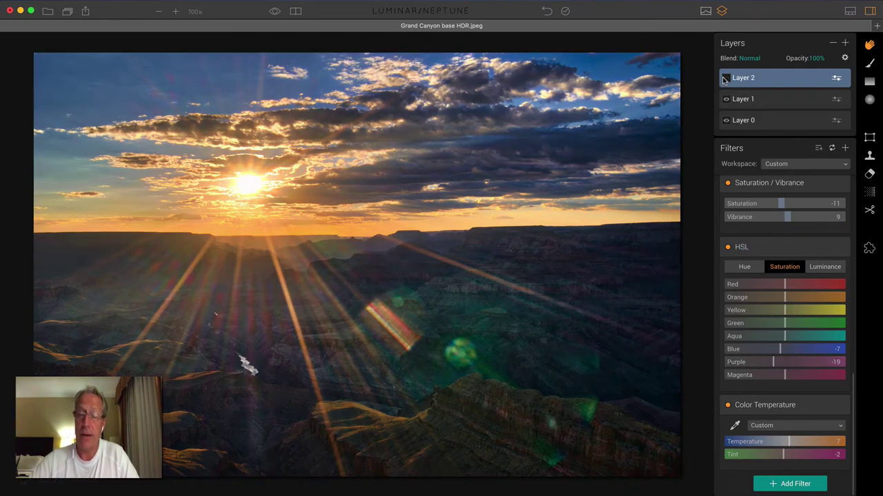
{"action": "left_click", "coordinate": [726, 99]}
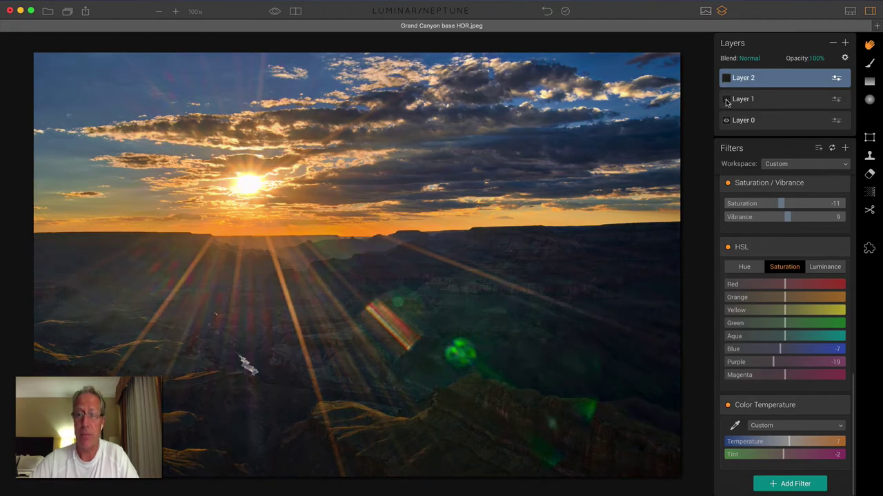
{"action": "left_click", "coordinate": [724, 121]}
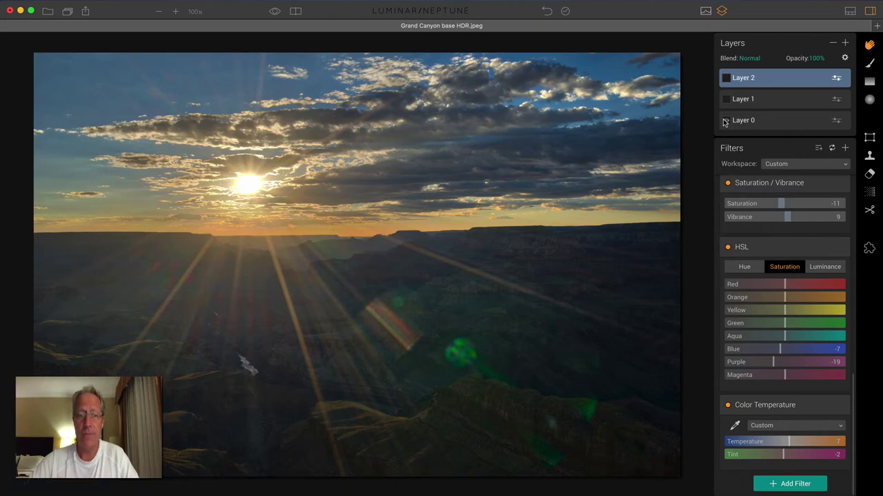
{"action": "left_click", "coordinate": [724, 121]}
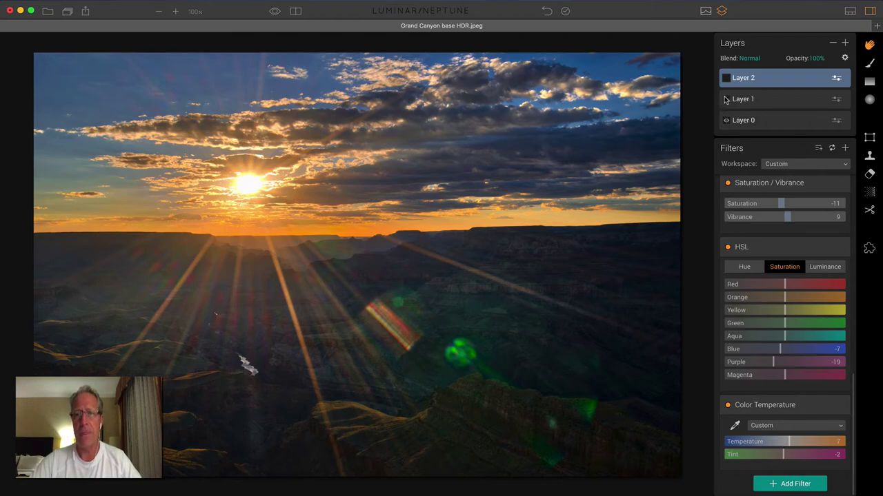
{"action": "left_click", "coordinate": [726, 100]}
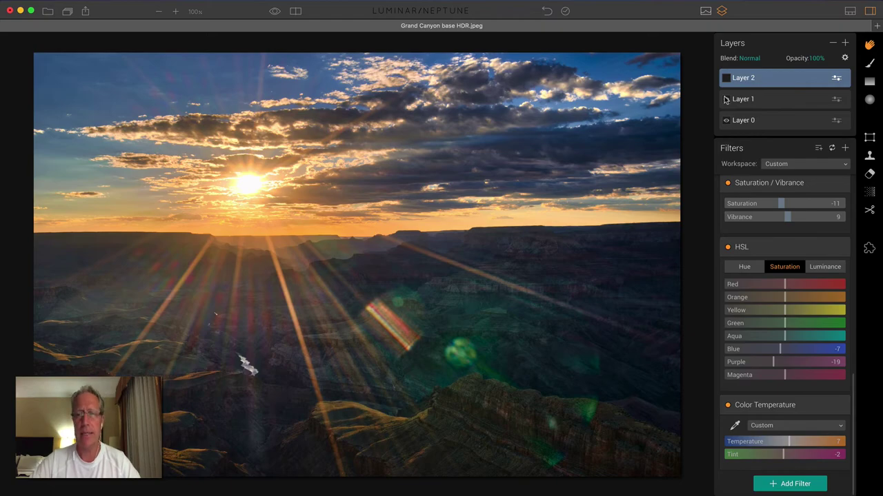
{"action": "left_click", "coordinate": [724, 80]}
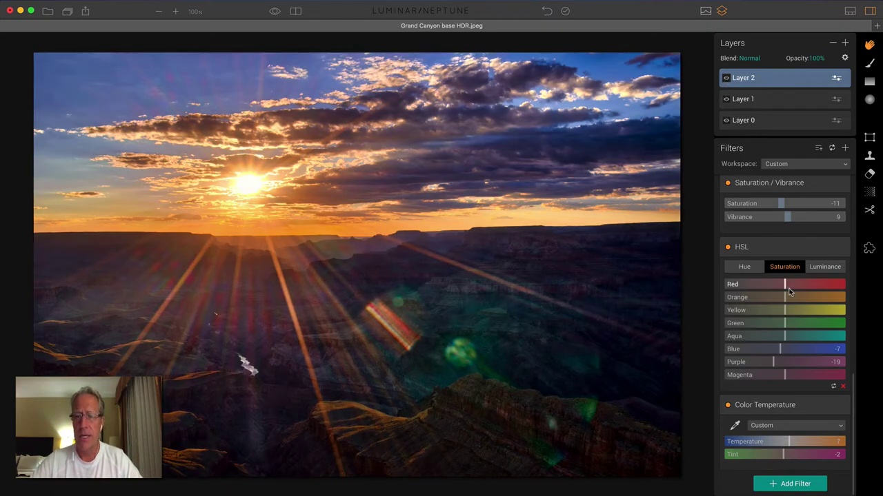
Step: Lower Layer 2's Saturation to -15 and HSL Purple saturation to -30
{"action": "scroll", "coordinate": [769, 297], "scroll_direction": "up", "scroll_amount": 3}
{"action": "left_click_drag", "start_coordinate": [770, 296], "coordinate": [774, 298]}
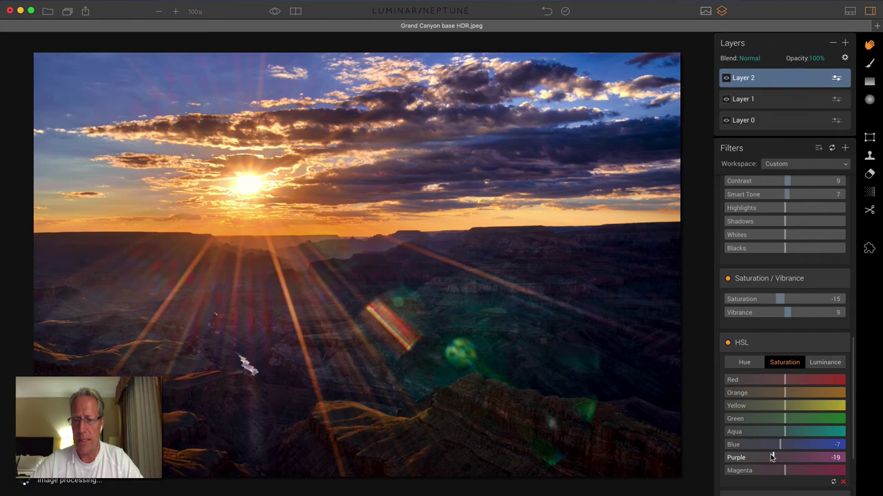
{"action": "left_click_drag", "start_coordinate": [768, 457], "coordinate": [764, 457]}
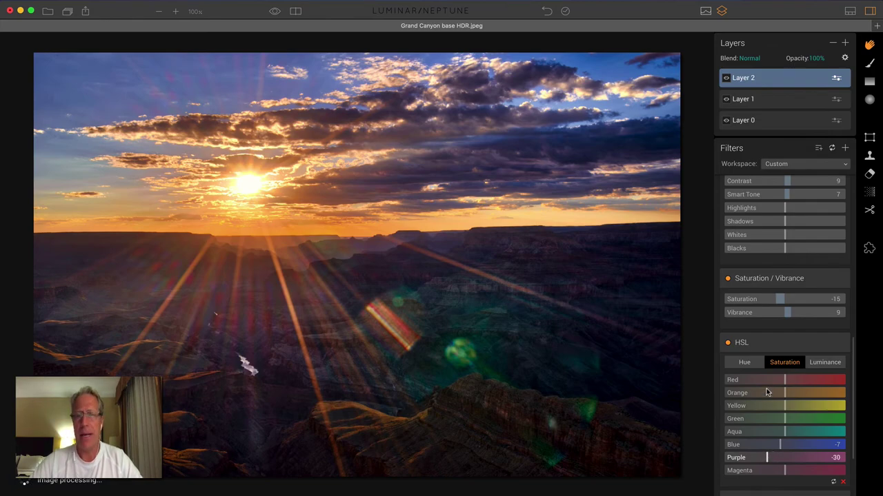
{"action": "left_click", "coordinate": [296, 11]}
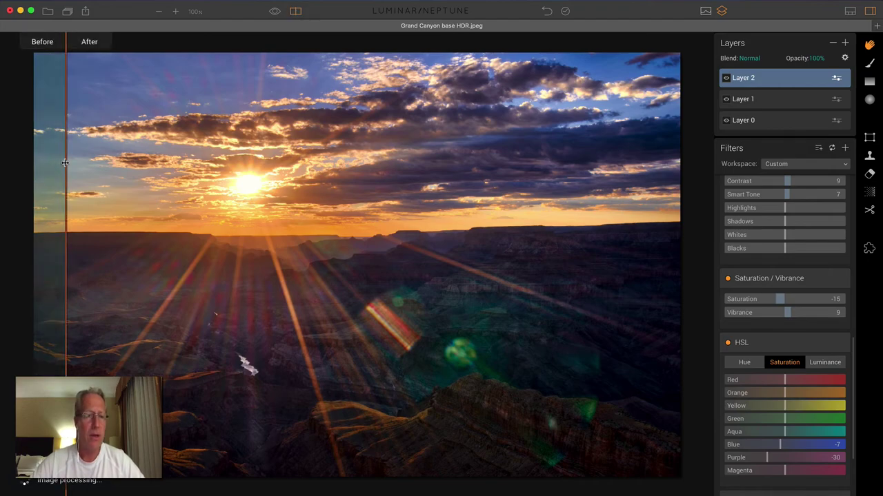
{"action": "left_click_drag", "start_coordinate": [66, 164], "coordinate": [642, 133]}
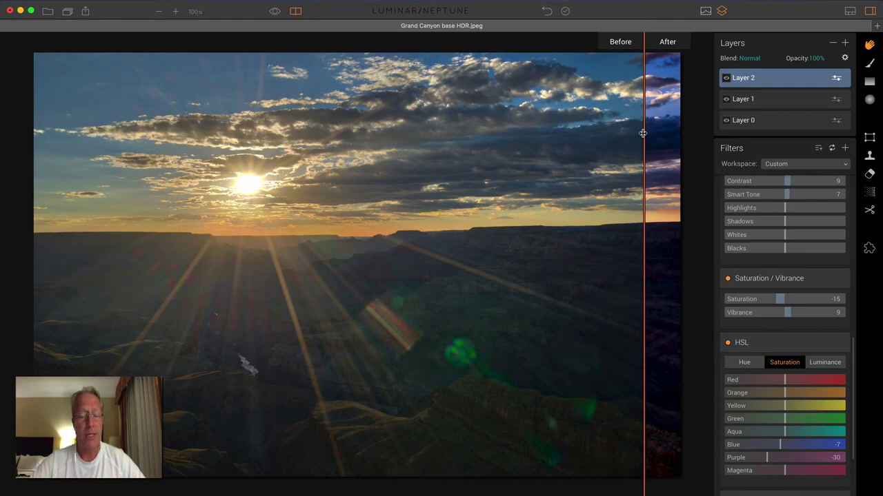
{"action": "left_click_drag", "start_coordinate": [642, 134], "coordinate": [608, 133]}
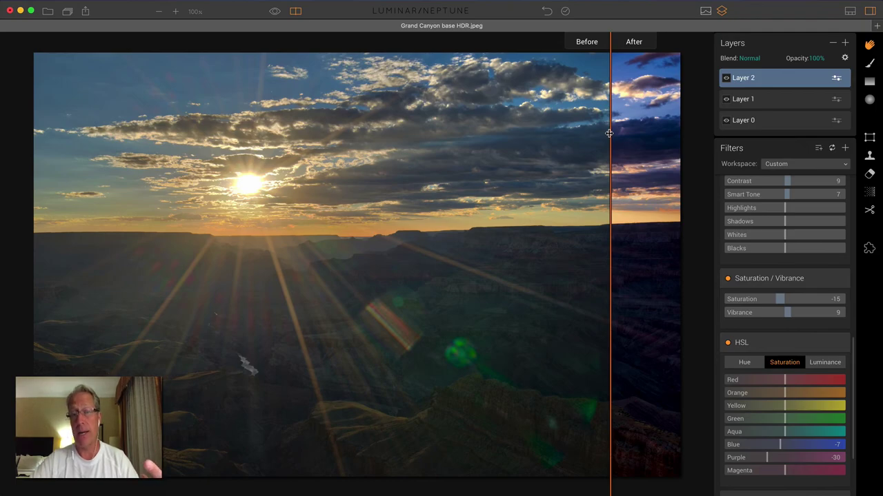
{"action": "left_click_drag", "start_coordinate": [609, 133], "coordinate": [173, 133]}
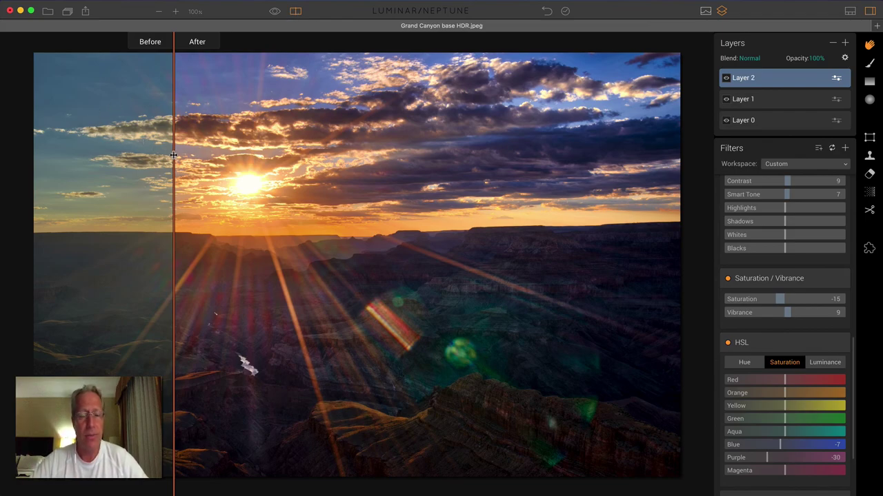
{"action": "left_click_drag", "start_coordinate": [173, 156], "coordinate": [173, 219]}
{"action": "left_click", "coordinate": [295, 11]}
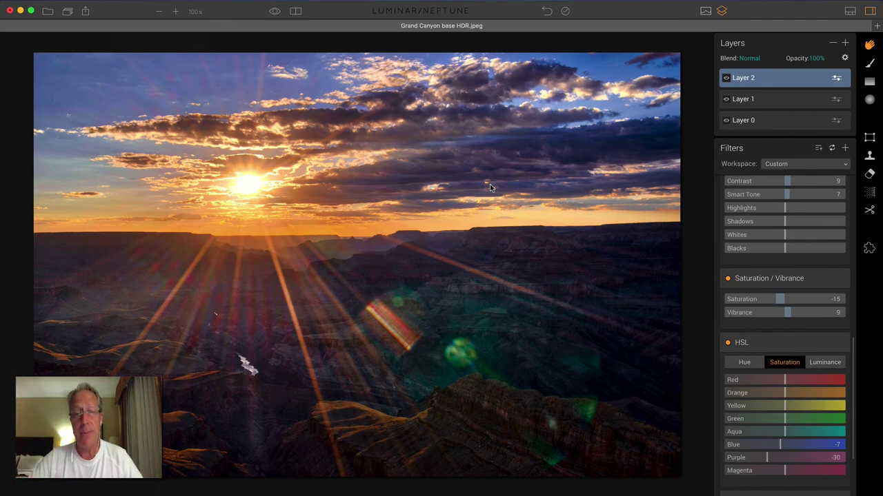
{"action": "left_click", "coordinate": [295, 11]}
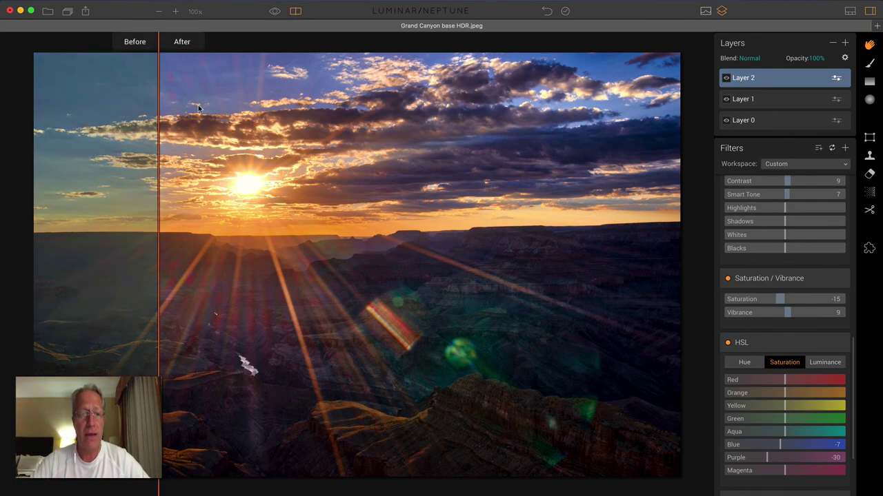
{"action": "mouse_move", "coordinate": [159, 120]}
{"action": "left_mouse_down"}
{"action": "mouse_move", "coordinate": [644, 124]}
{"action": "mouse_move", "coordinate": [163, 131]}
{"action": "left_mouse_up"}
{"action": "left_click", "coordinate": [295, 11]}
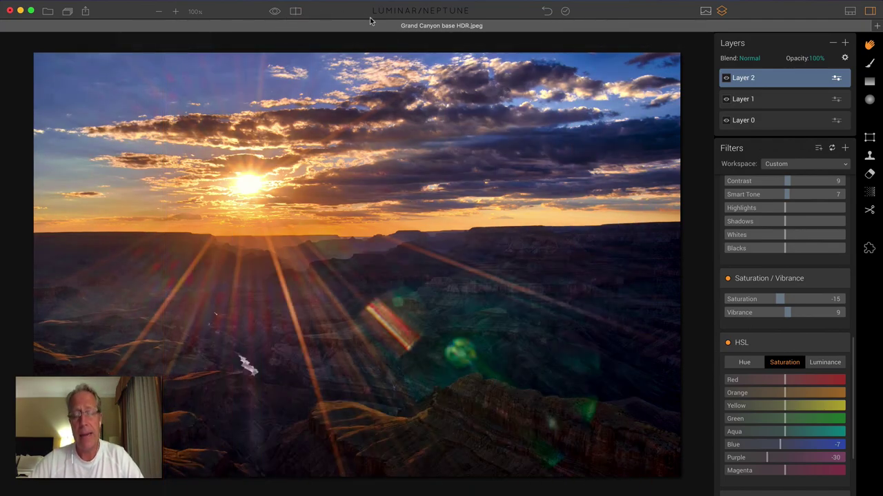